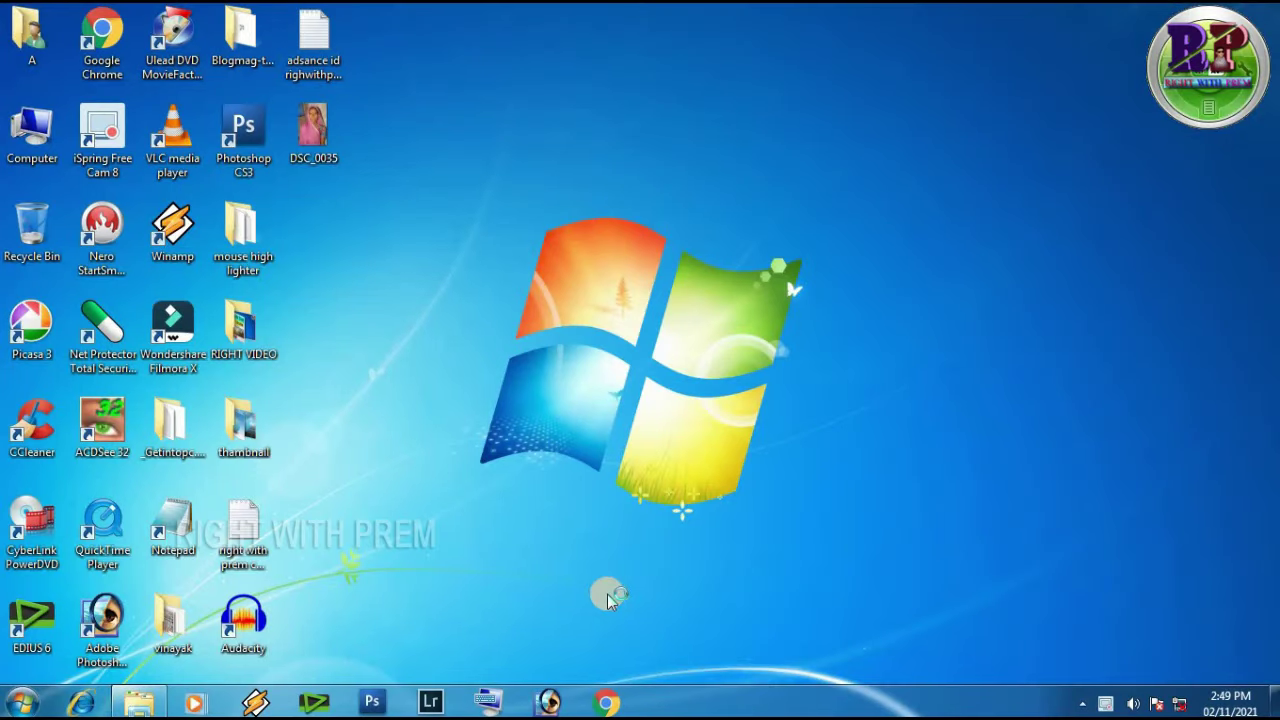
Step: Start Photoshop maximized and open DSC_0035.JPG from the desktop in a full-size document window
click(553, 706)
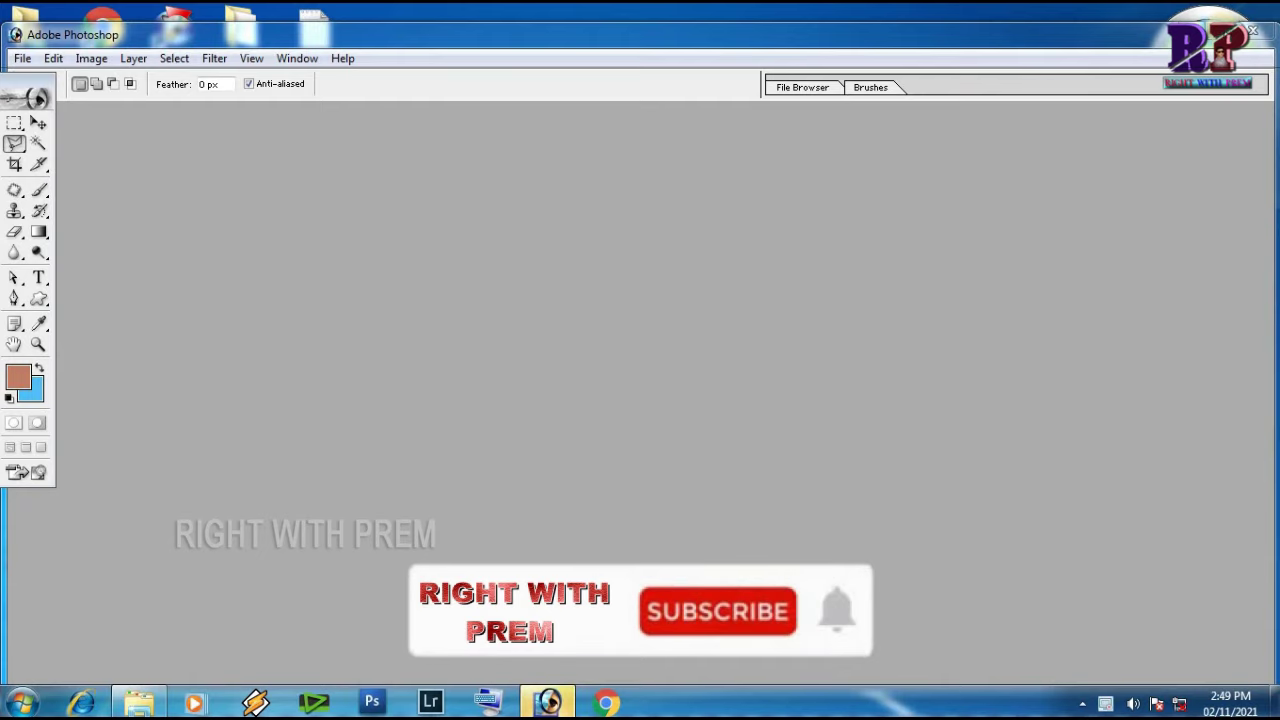
click(1226, 34)
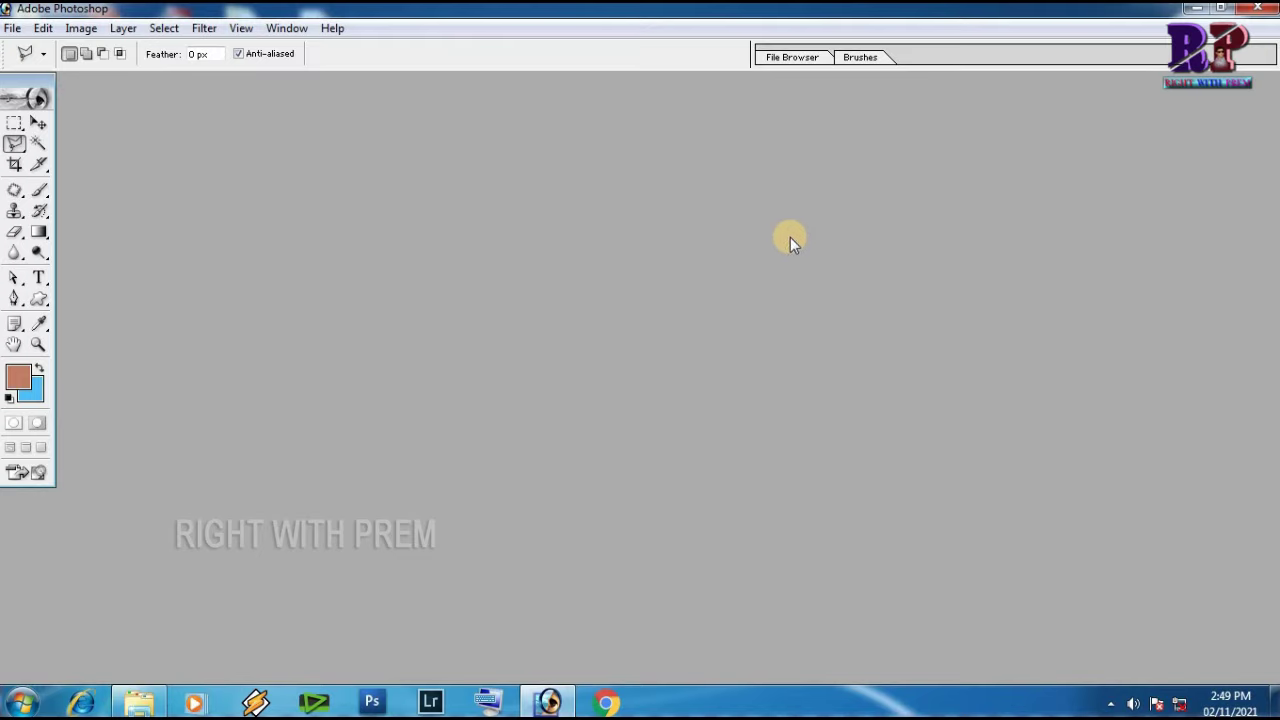
click(1199, 11)
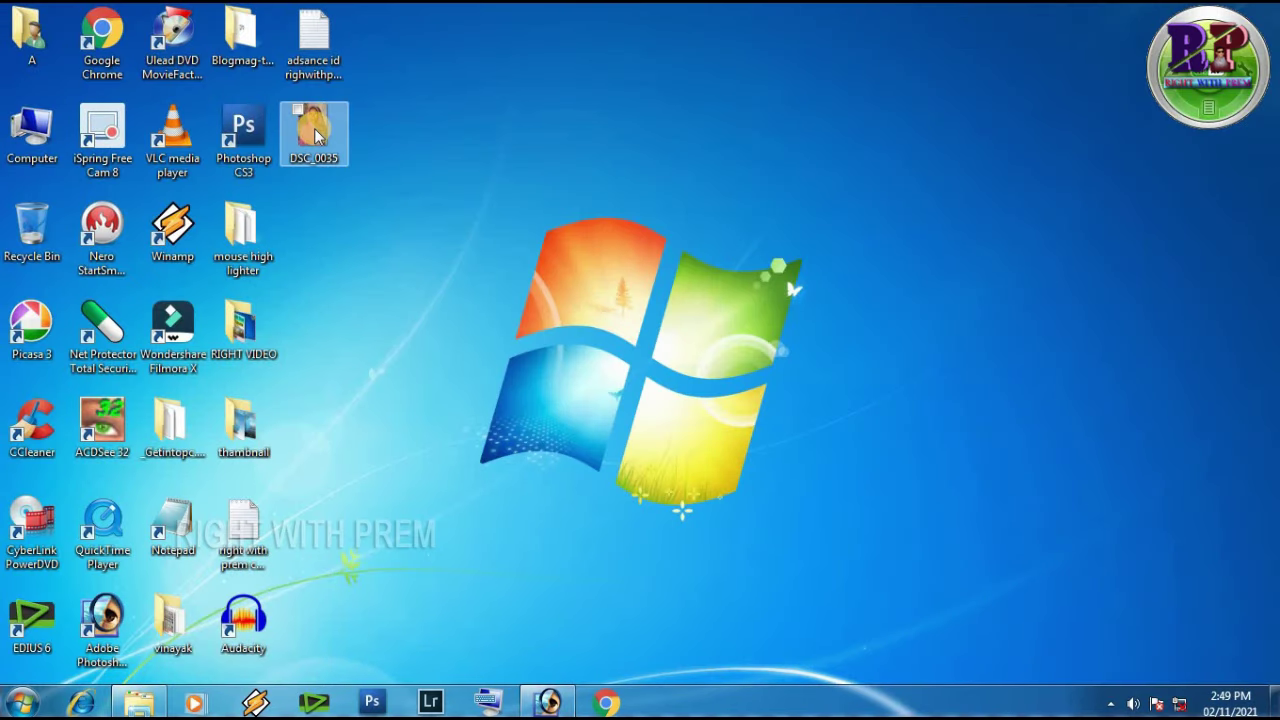
mouse_move(316, 135)
mouse_down()
mouse_move(593, 325)
mouse_move(545, 708)
mouse_move(749, 337)
mouse_up()
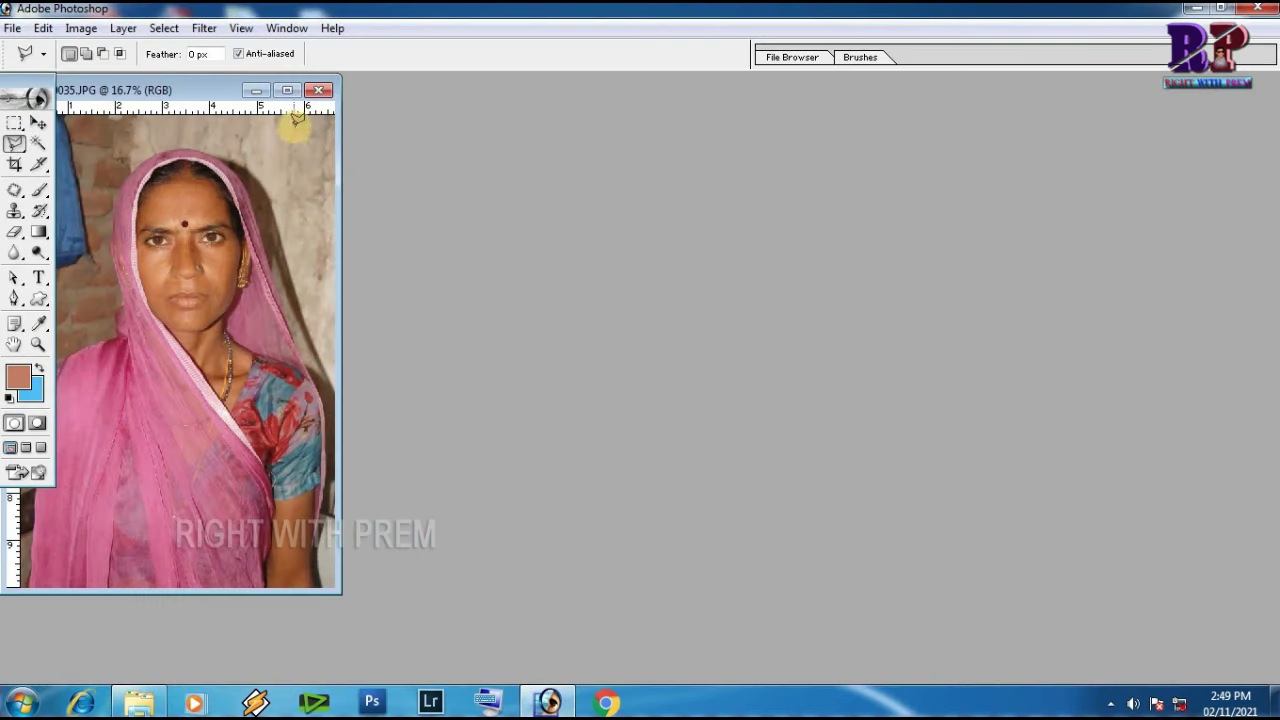
click(287, 90)
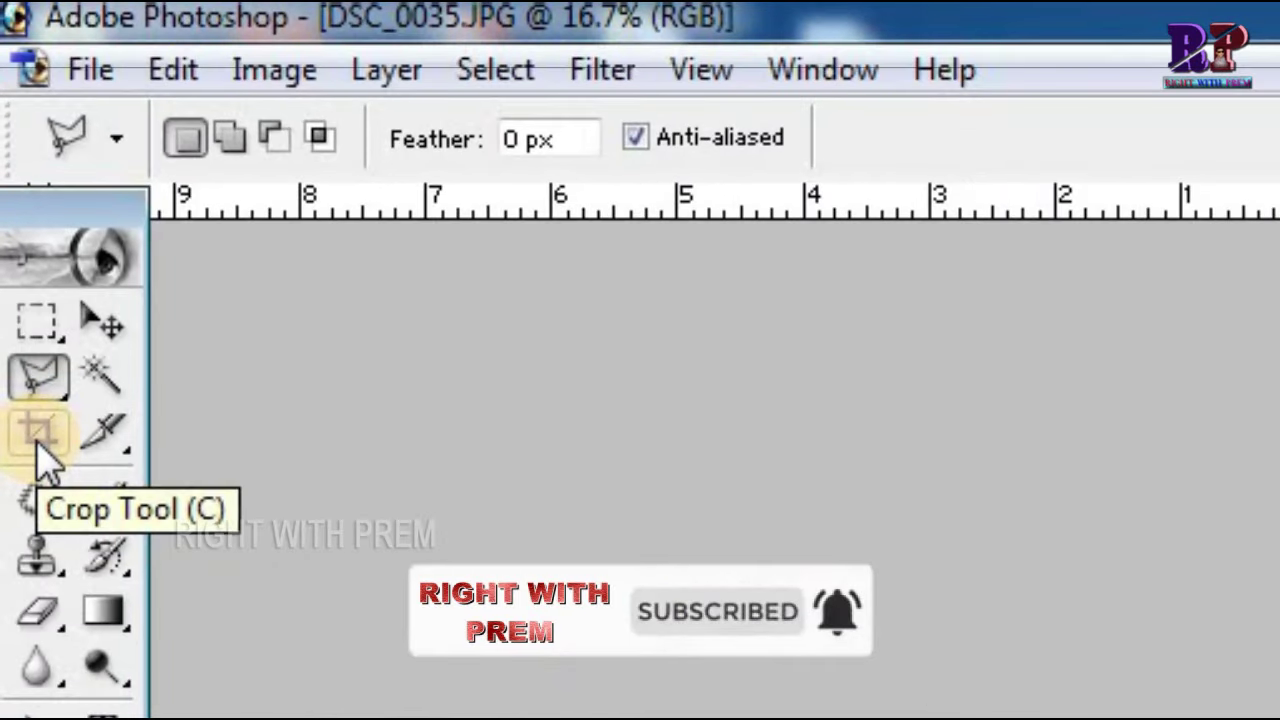
Step: Set the Crop Tool options to Width 1.5 in, Height 2 in and 300 pixels/inch
click(38, 445)
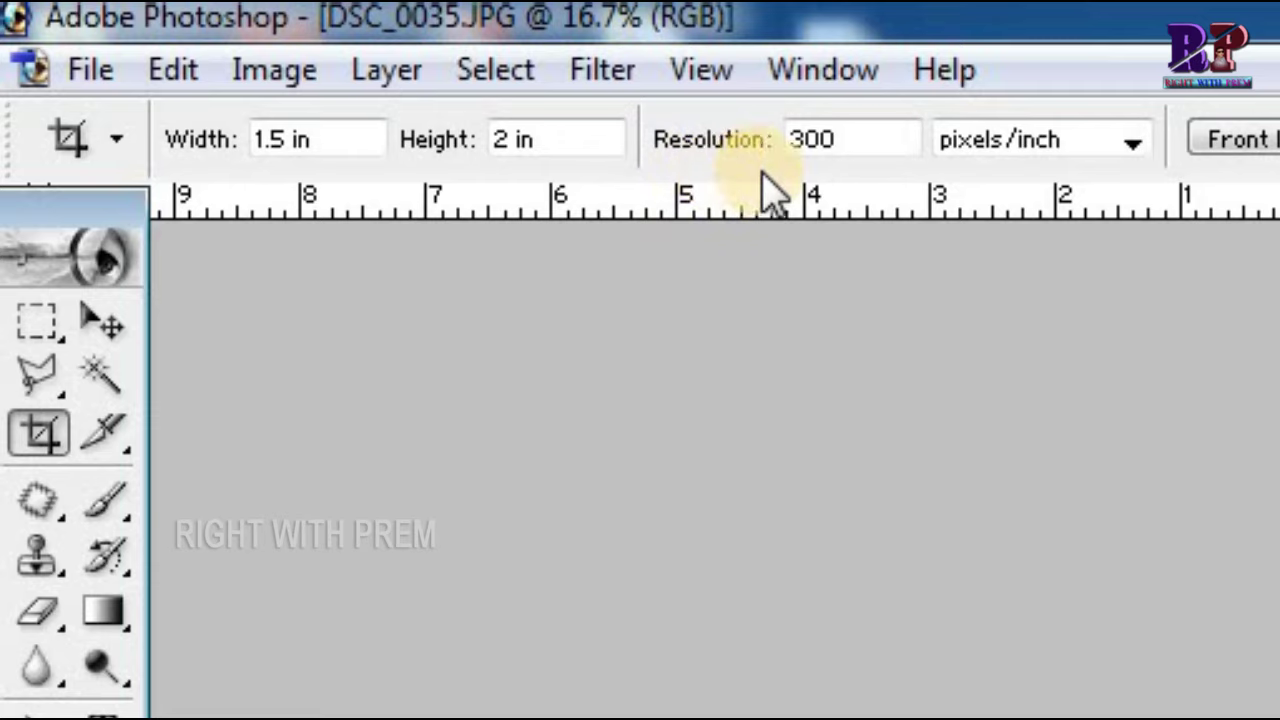
click(337, 143)
click(180, 150)
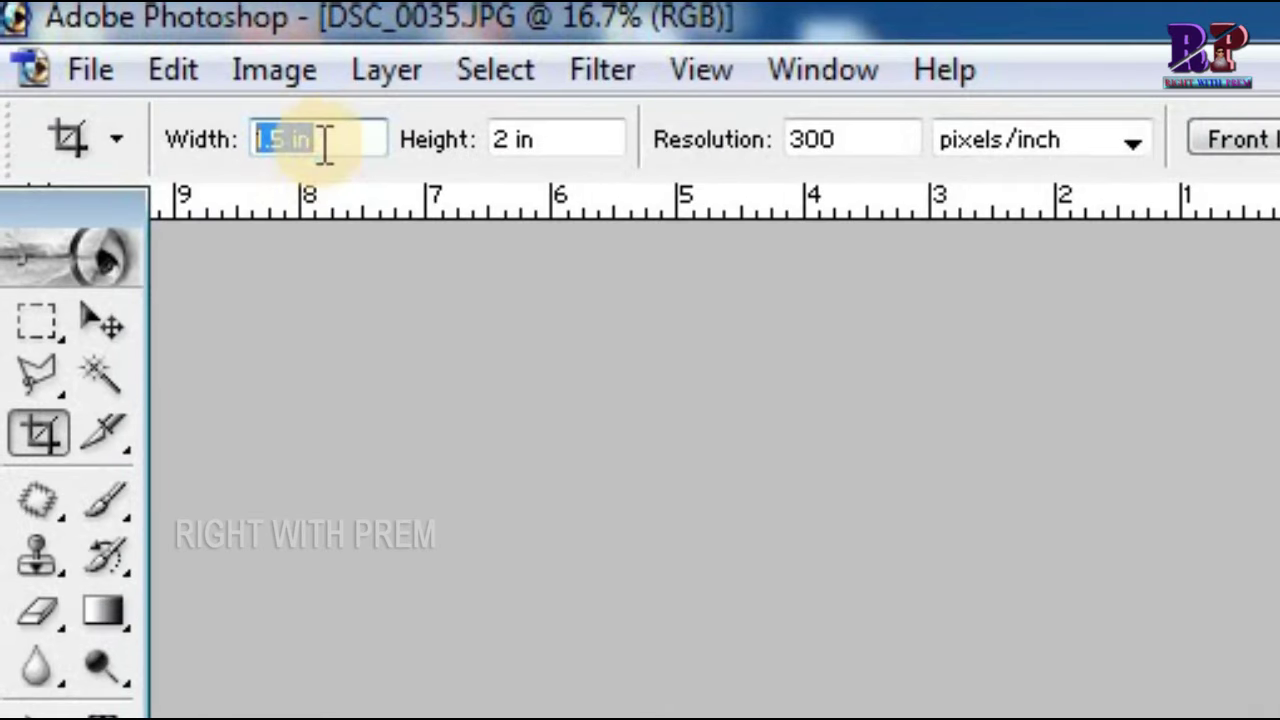
text(1.5)
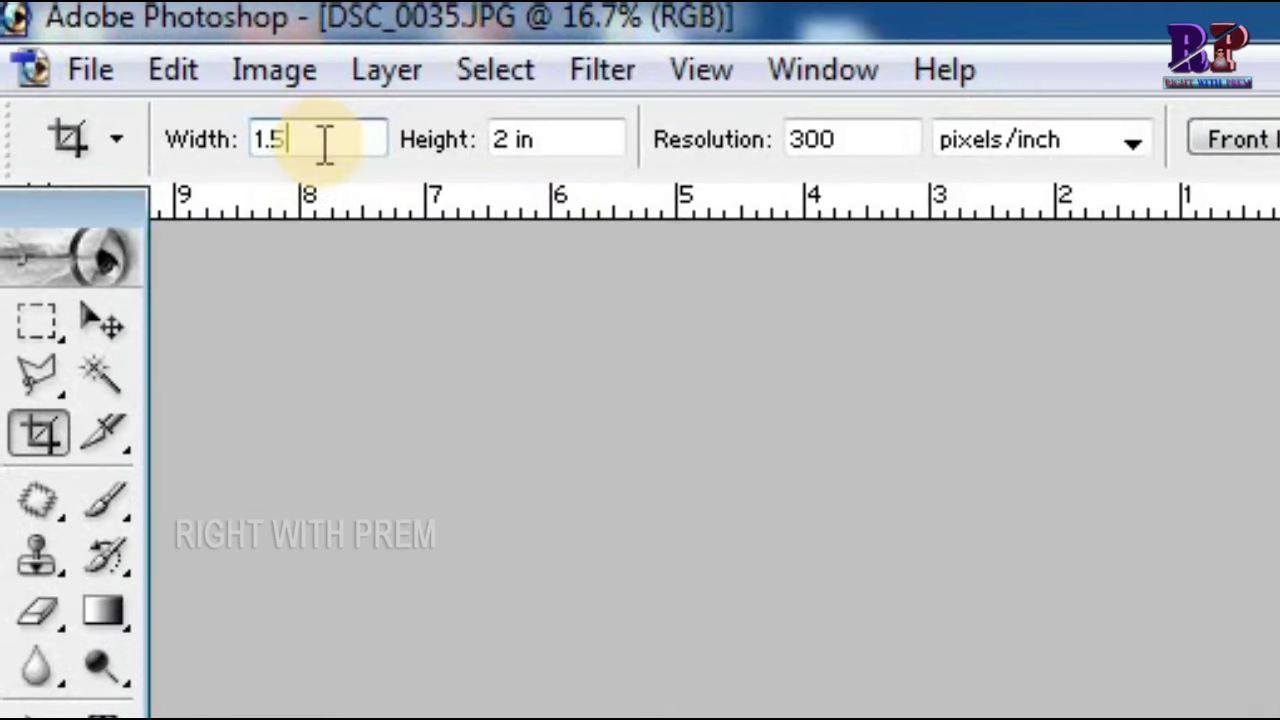
click(557, 135)
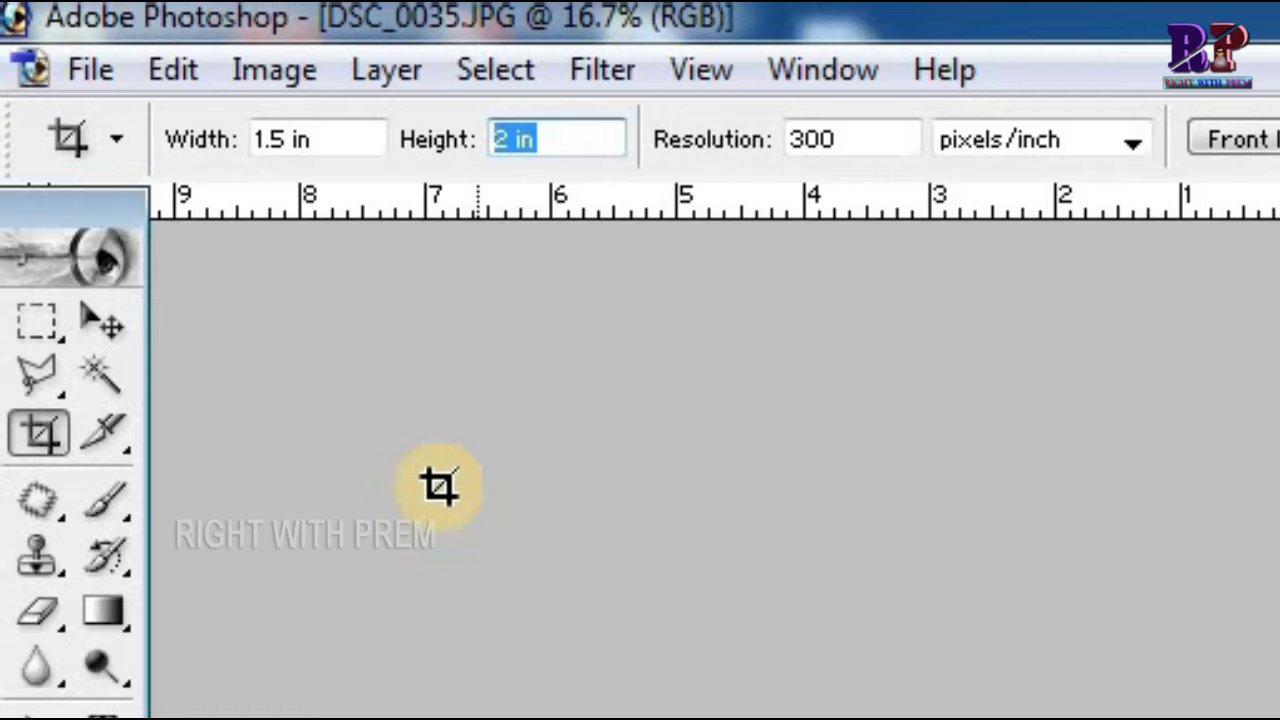
text(2)
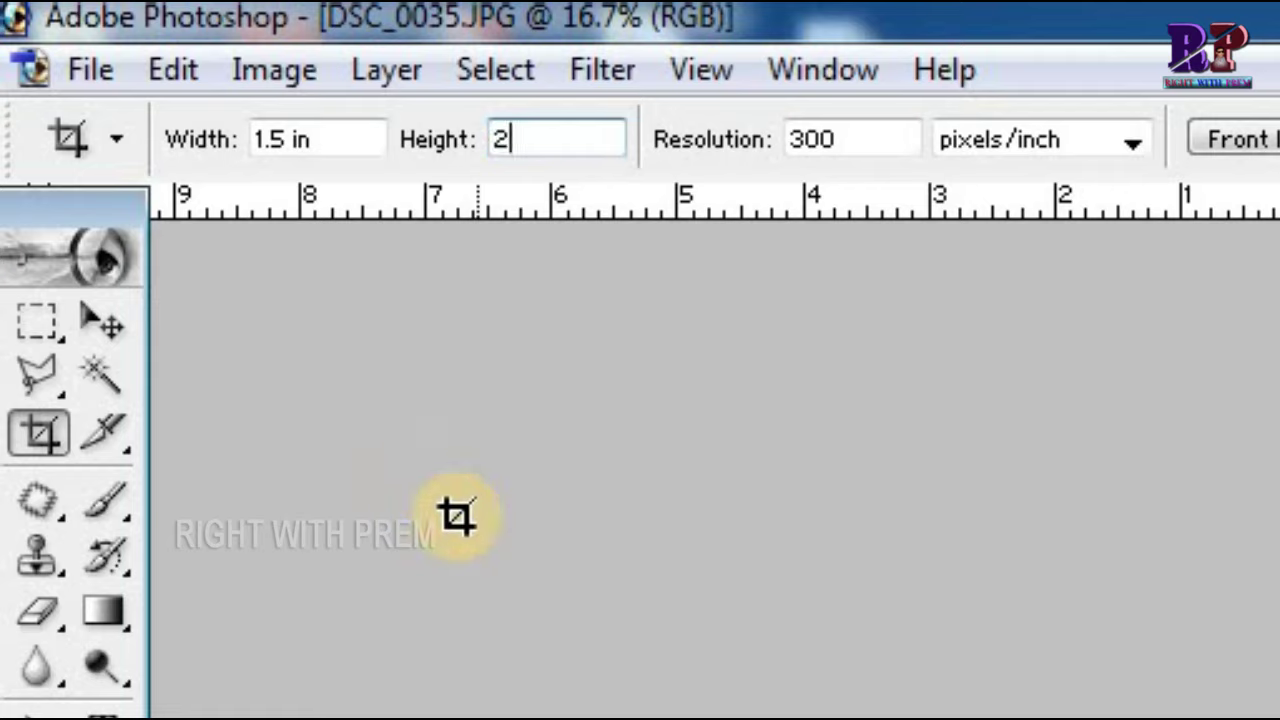
click(517, 546)
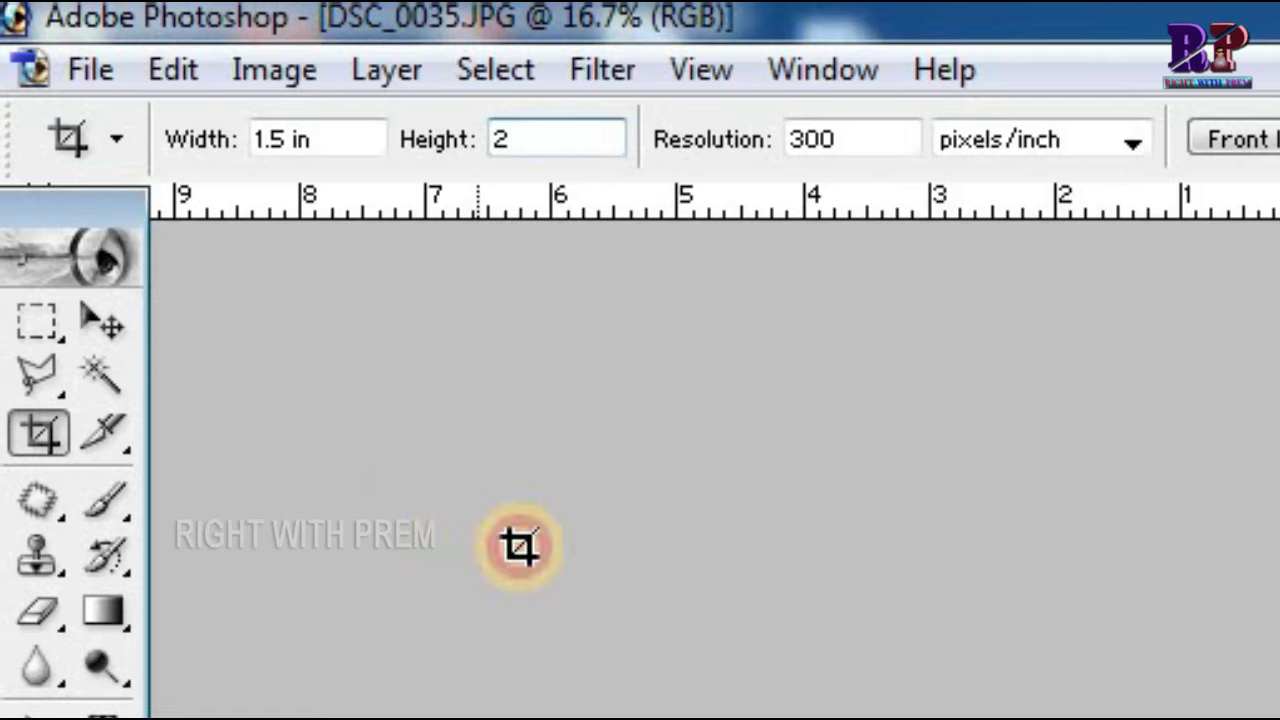
click(857, 140)
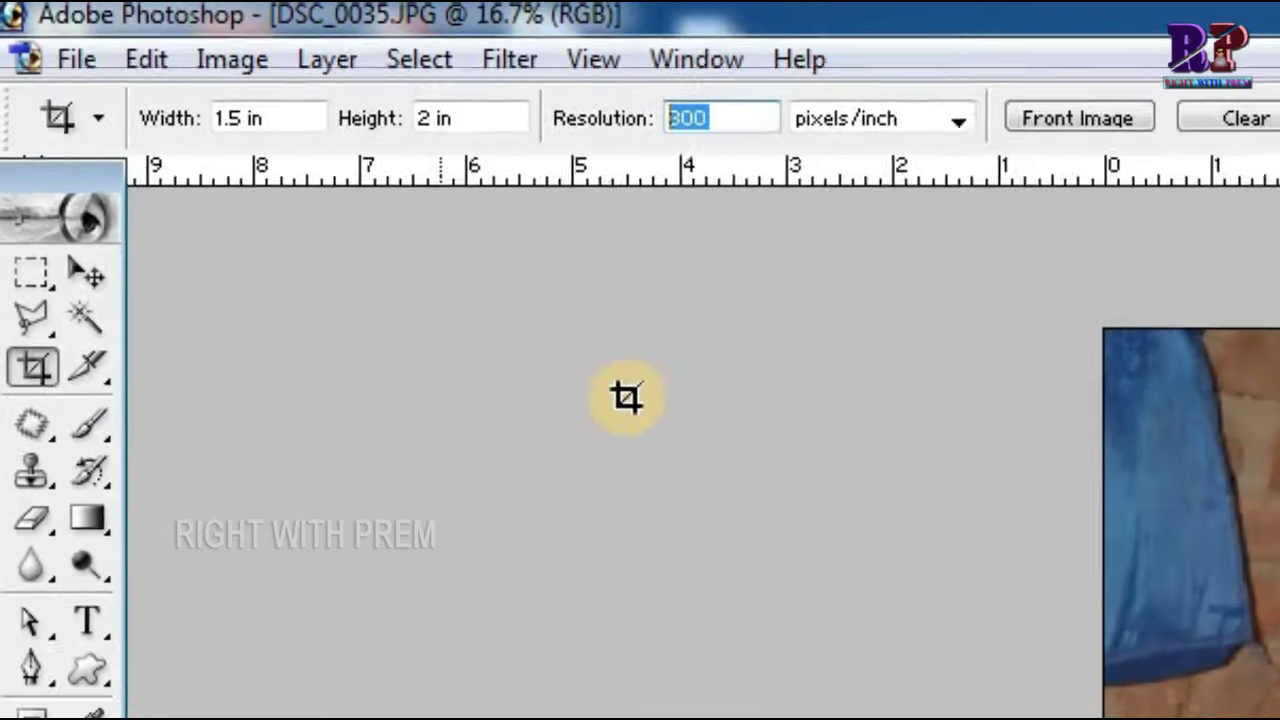
text(300)
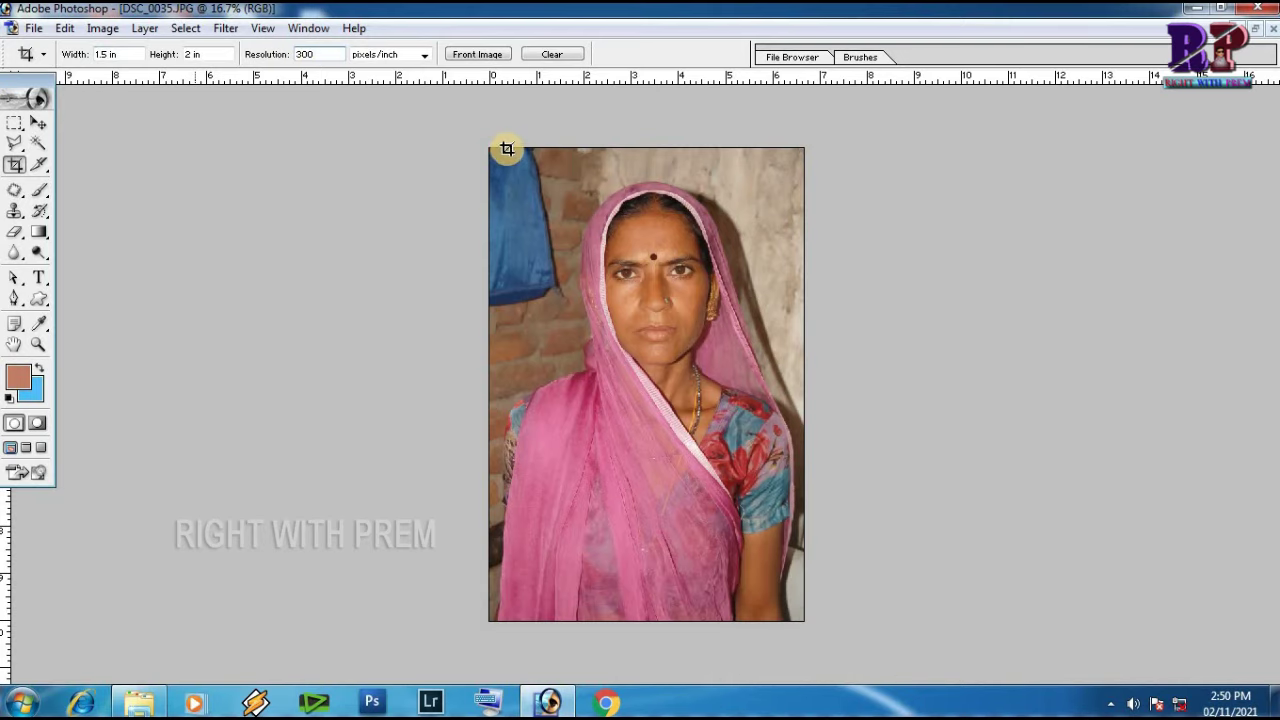
Step: Crop to a frame around the head and shoulders, nudged slightly down, then fit on screen
drag(507, 149, 792, 632)
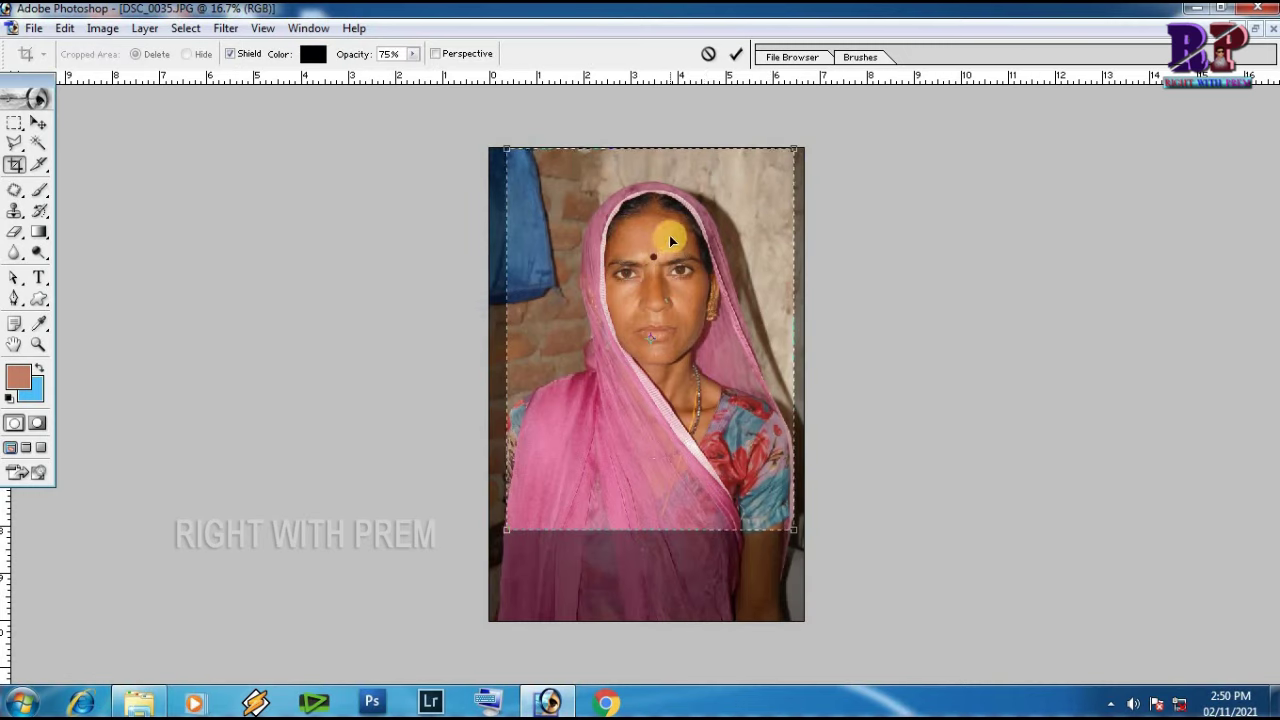
drag(669, 237, 670, 260)
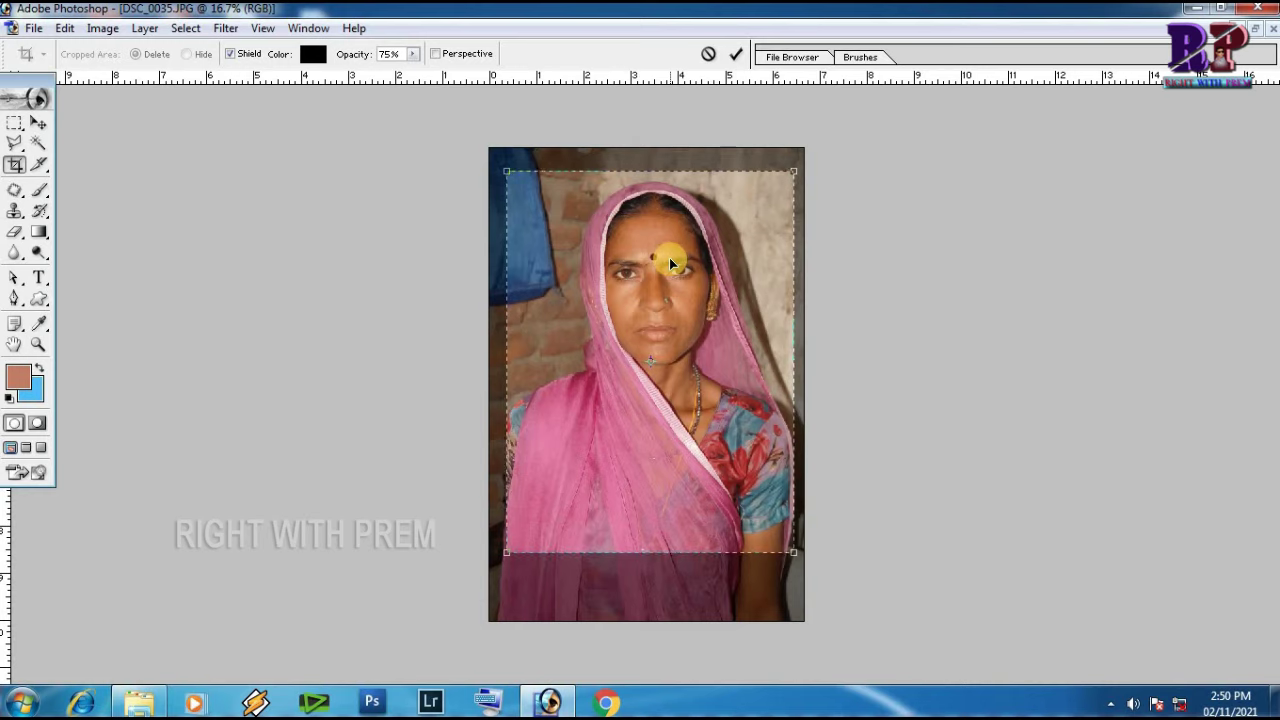
key(Return)
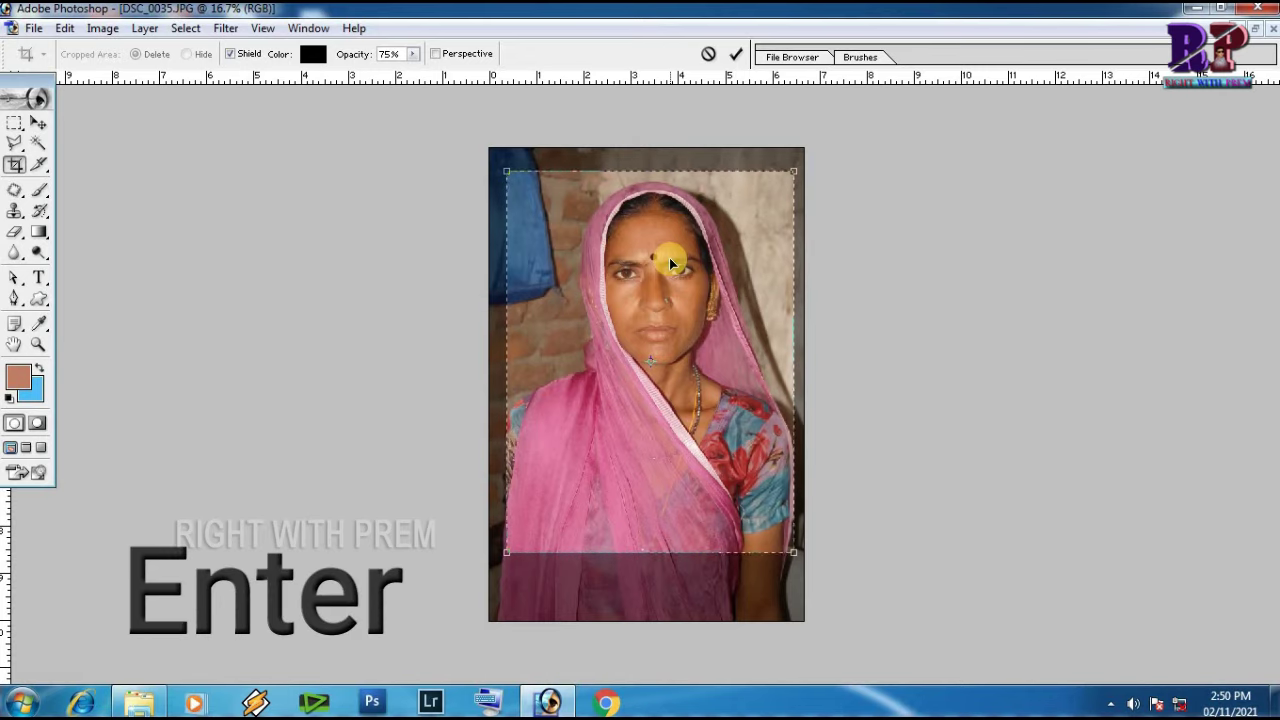
key(ctrl+0)
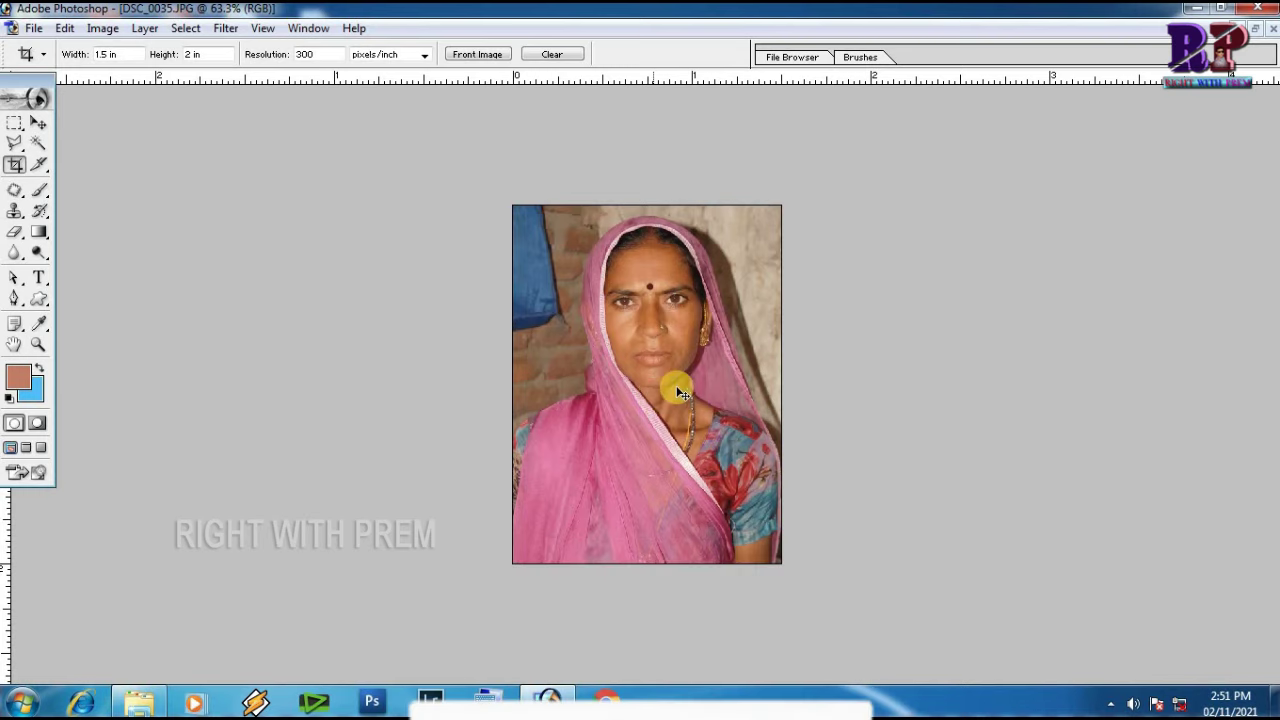
Step: Apply Levels with RGB white input 237 and Red channel input levels 32/1.00/252
key(i)
key(ctrl+l)
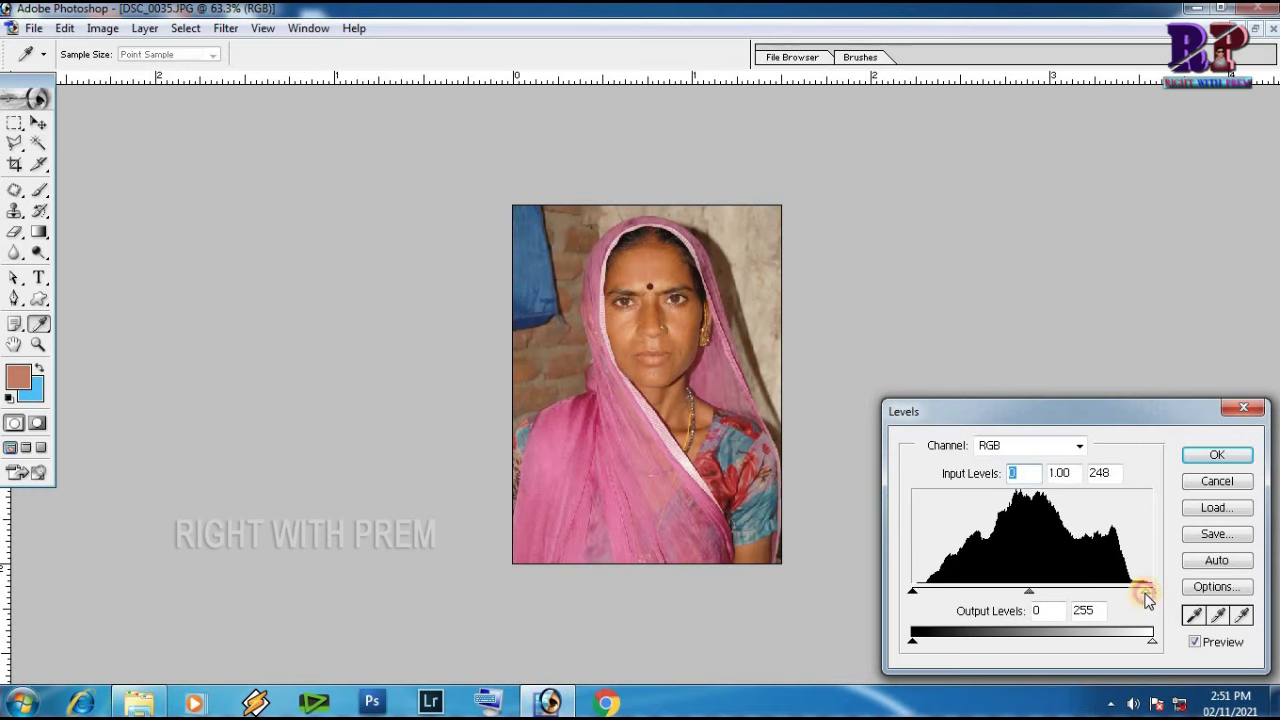
drag(1138, 597, 1136, 597)
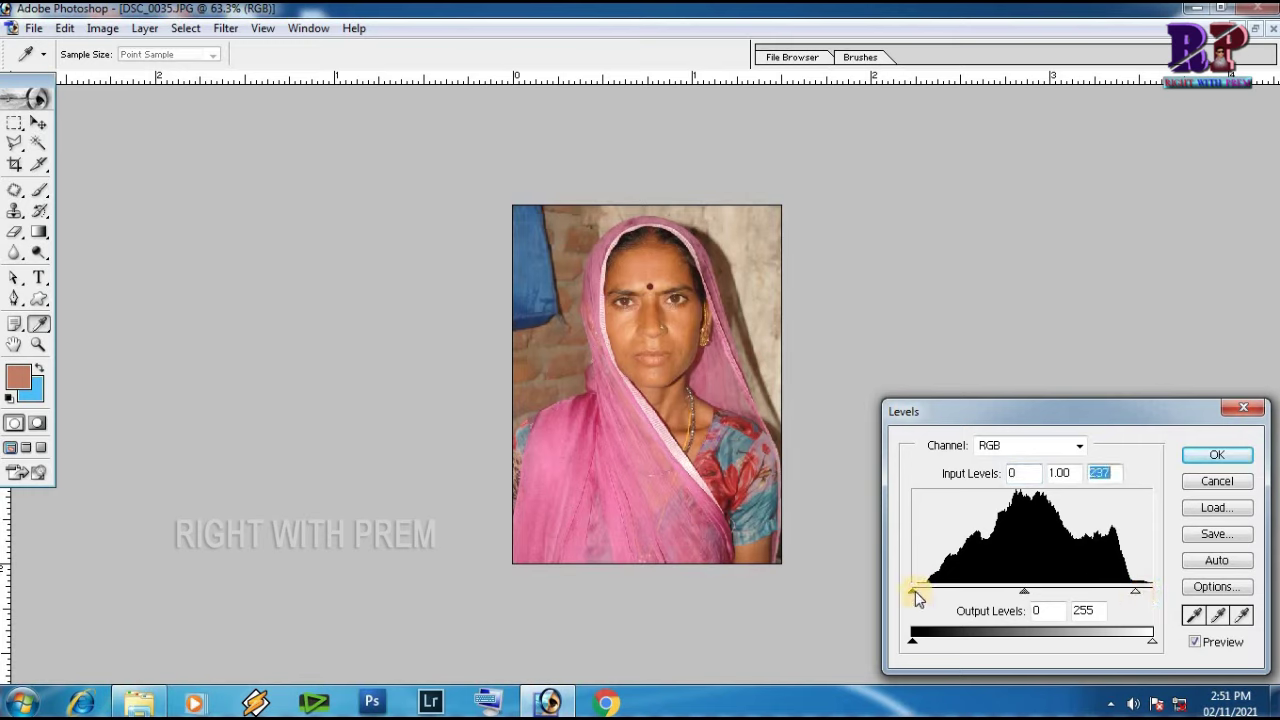
drag(917, 597, 931, 590)
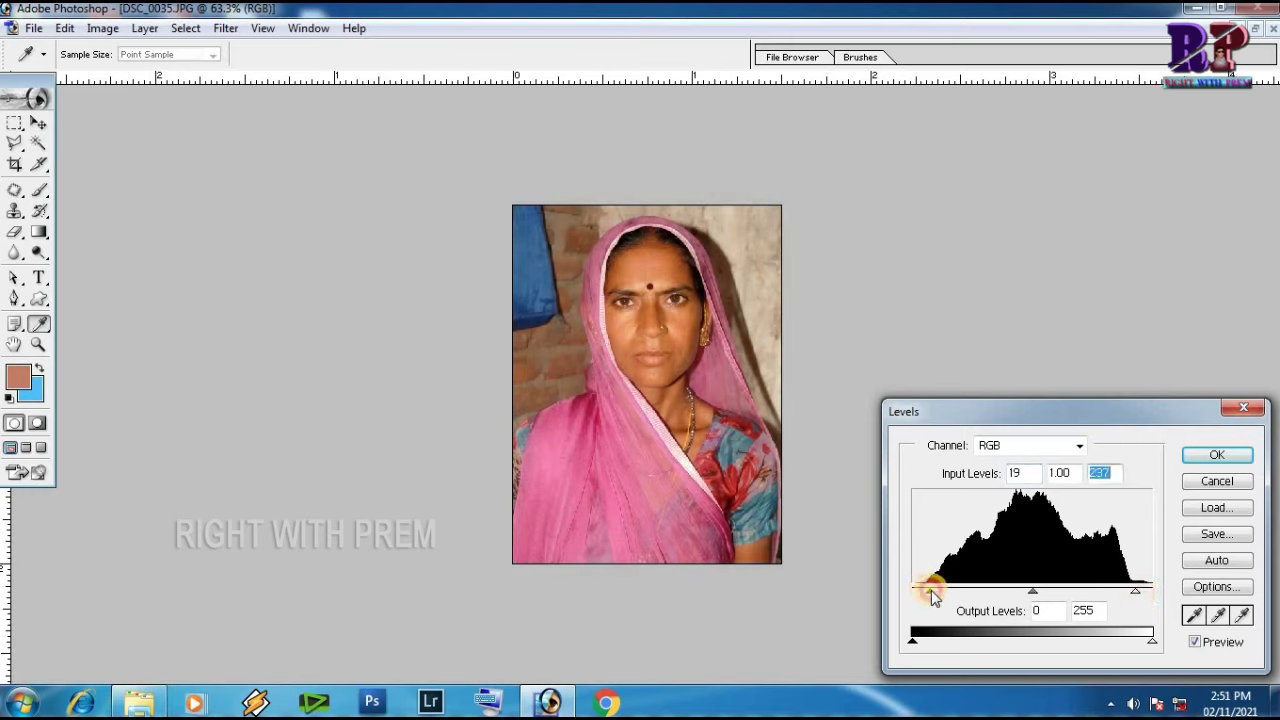
click(1078, 447)
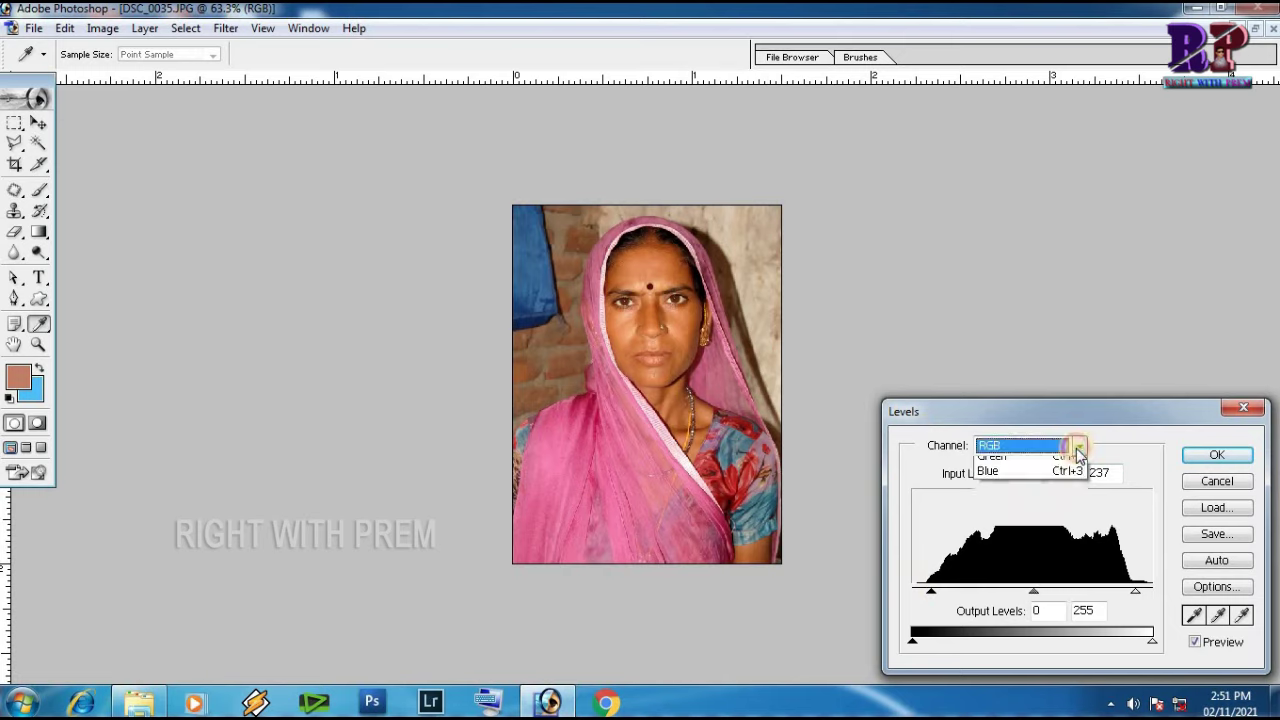
click(989, 480)
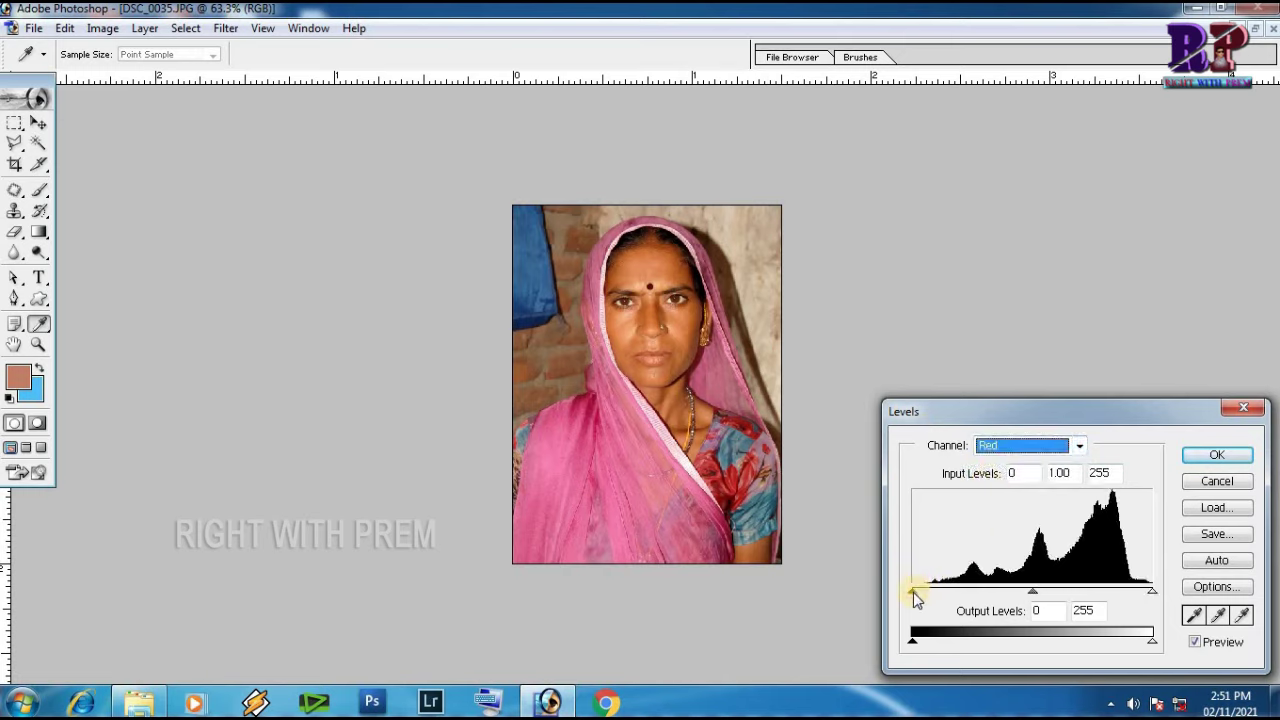
drag(916, 591, 938, 593)
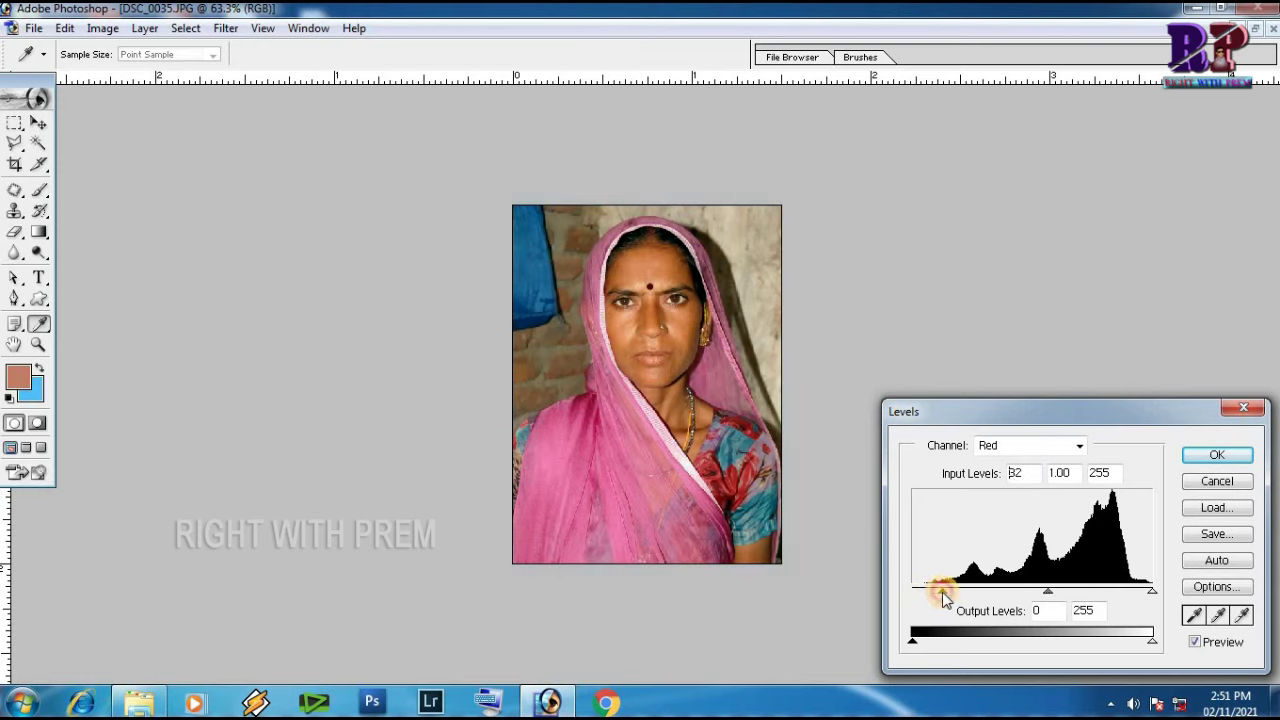
drag(943, 597, 943, 597)
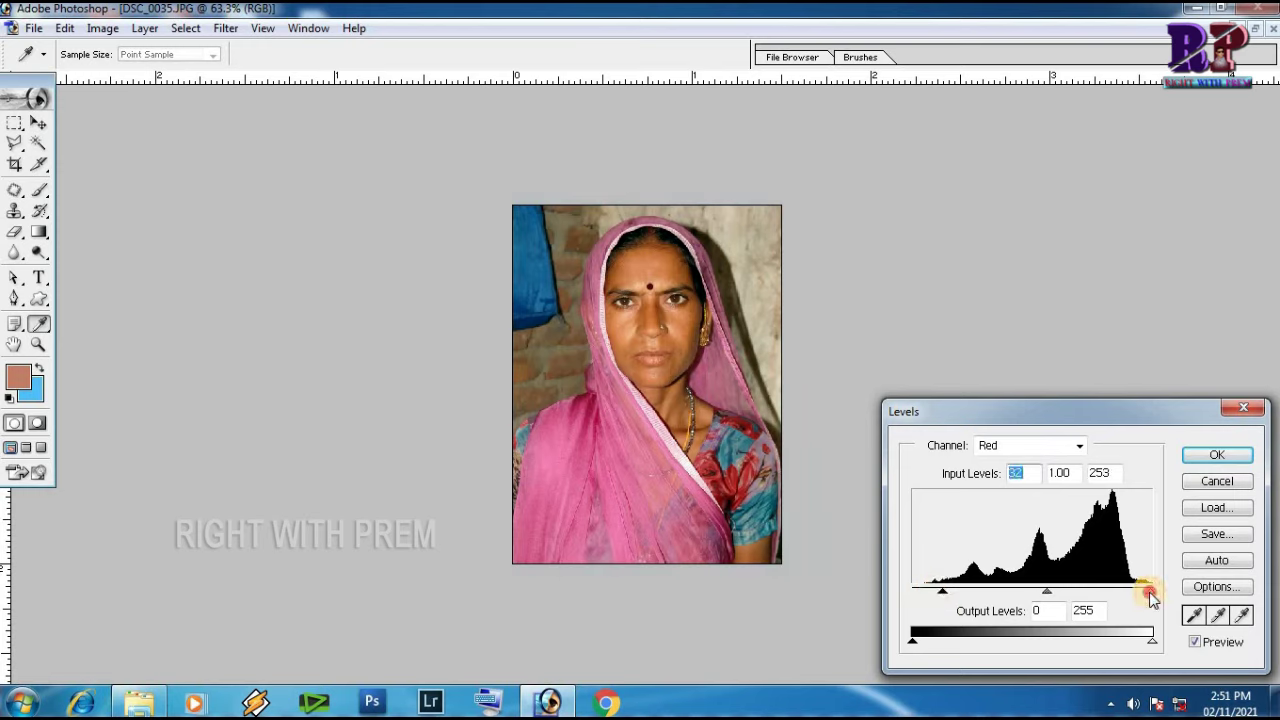
click(1146, 592)
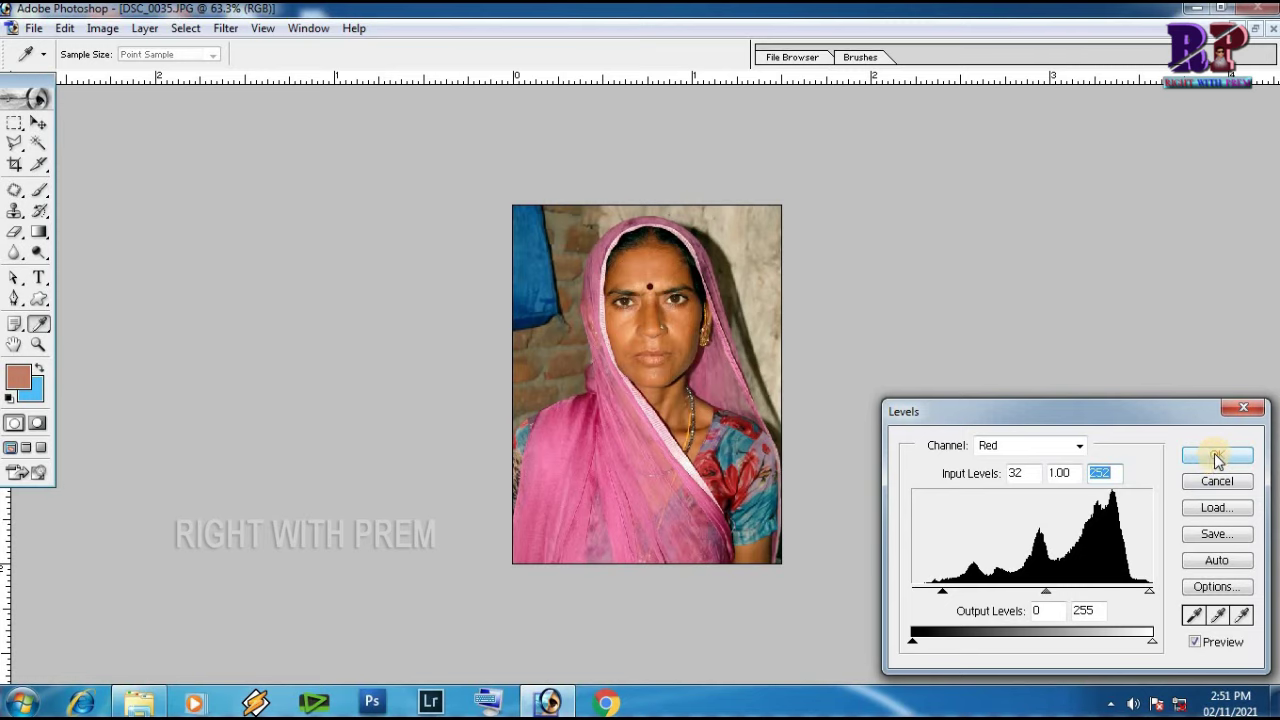
click(1217, 457)
Step: Zoom in and pan the portrait to inspect the top of the head and the eyes
key(c)
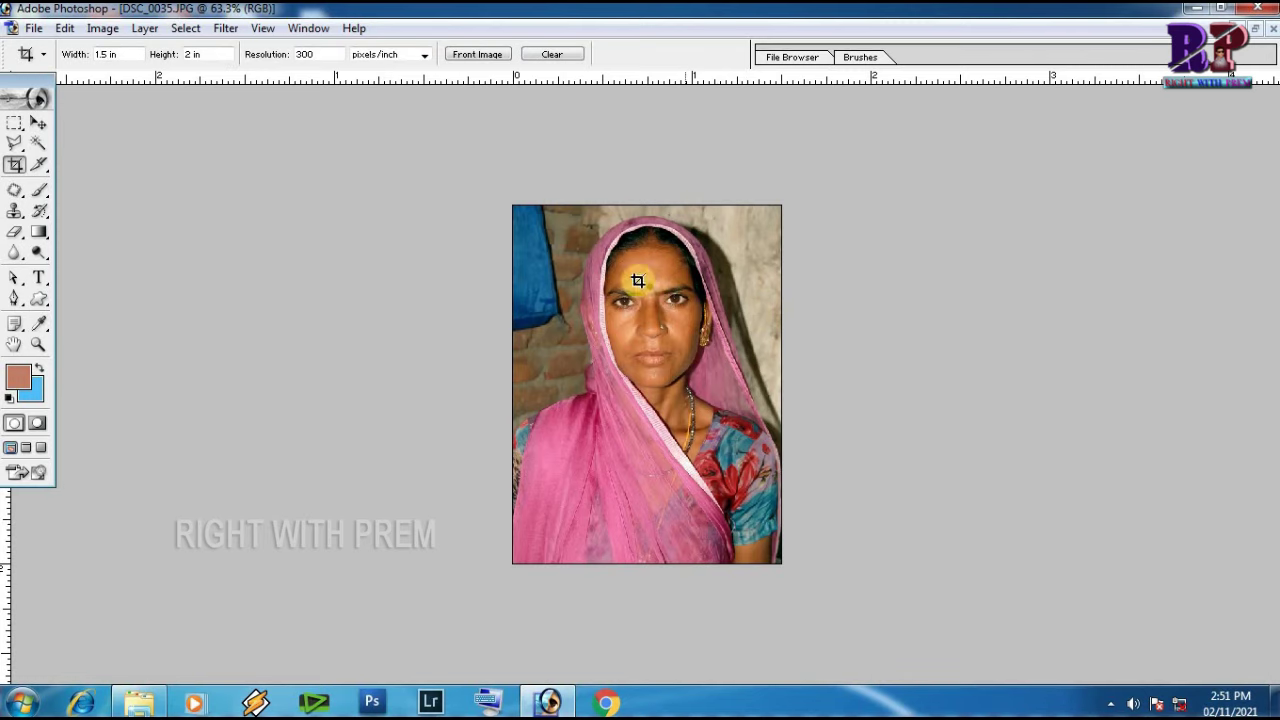
key(ctrl+plus)
key(ctrl+plus)
key(ctrl+plus)
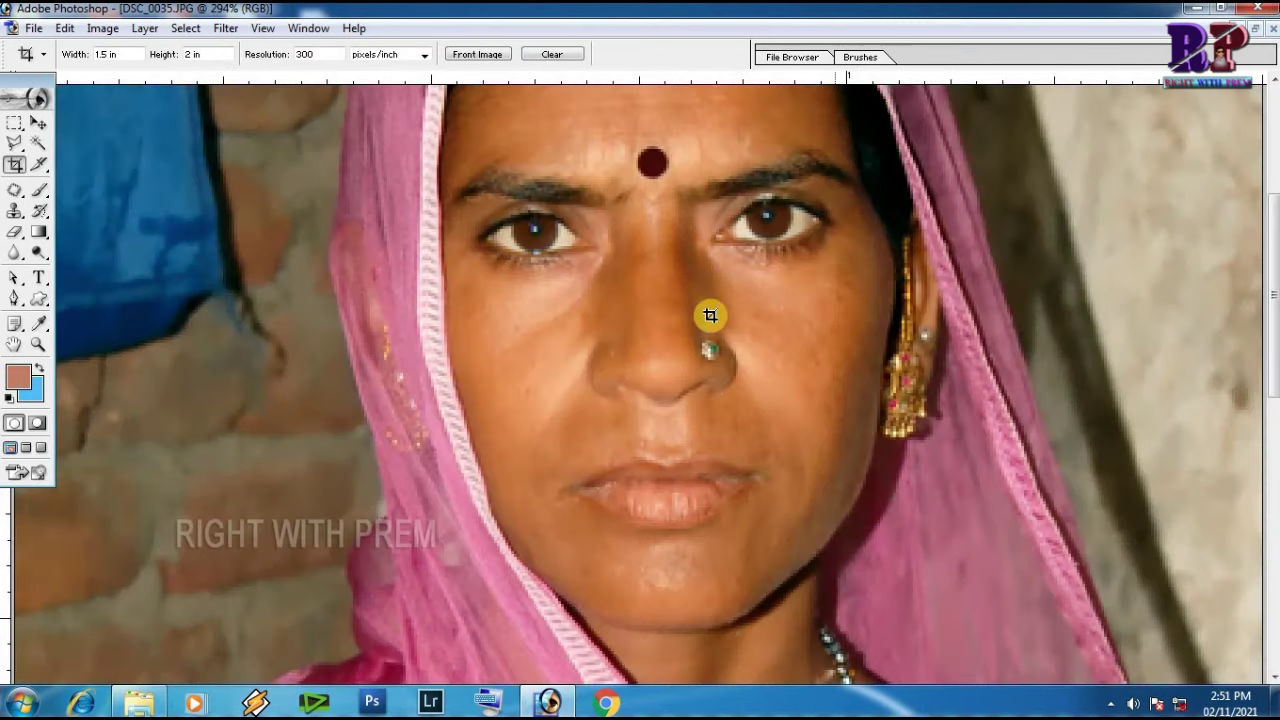
drag(666, 171, 666, 394)
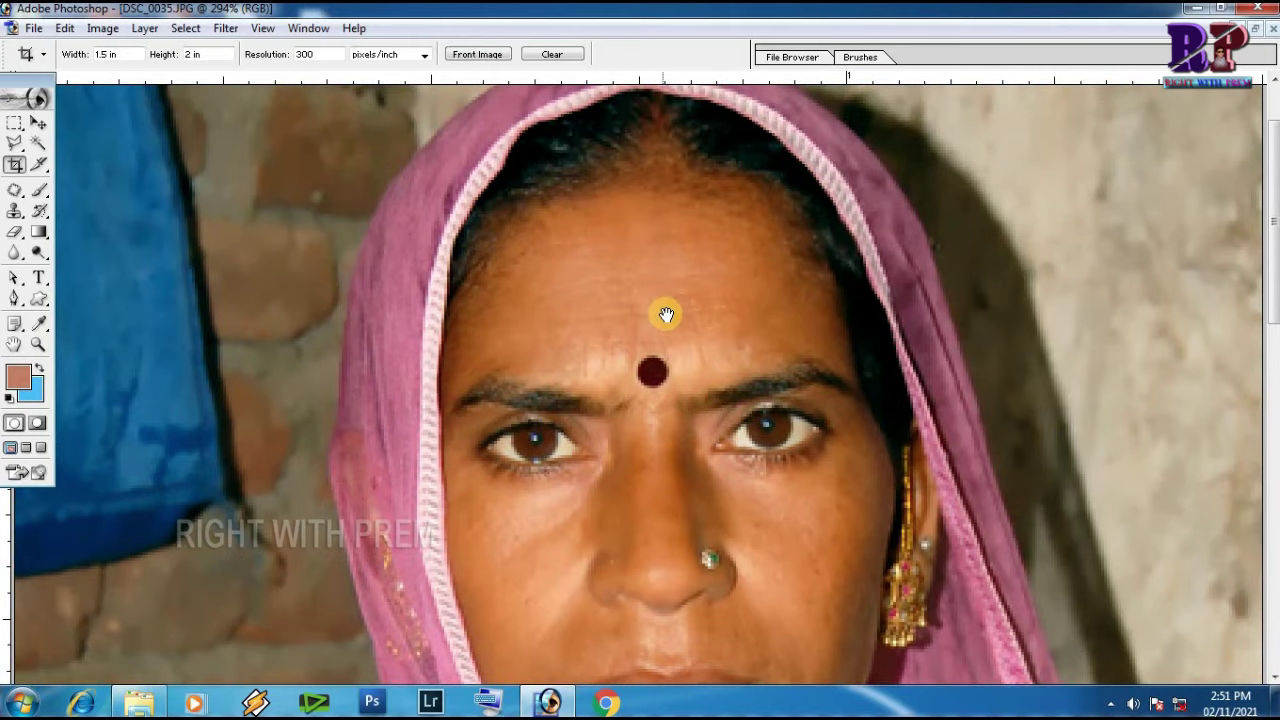
drag(734, 531, 689, 314)
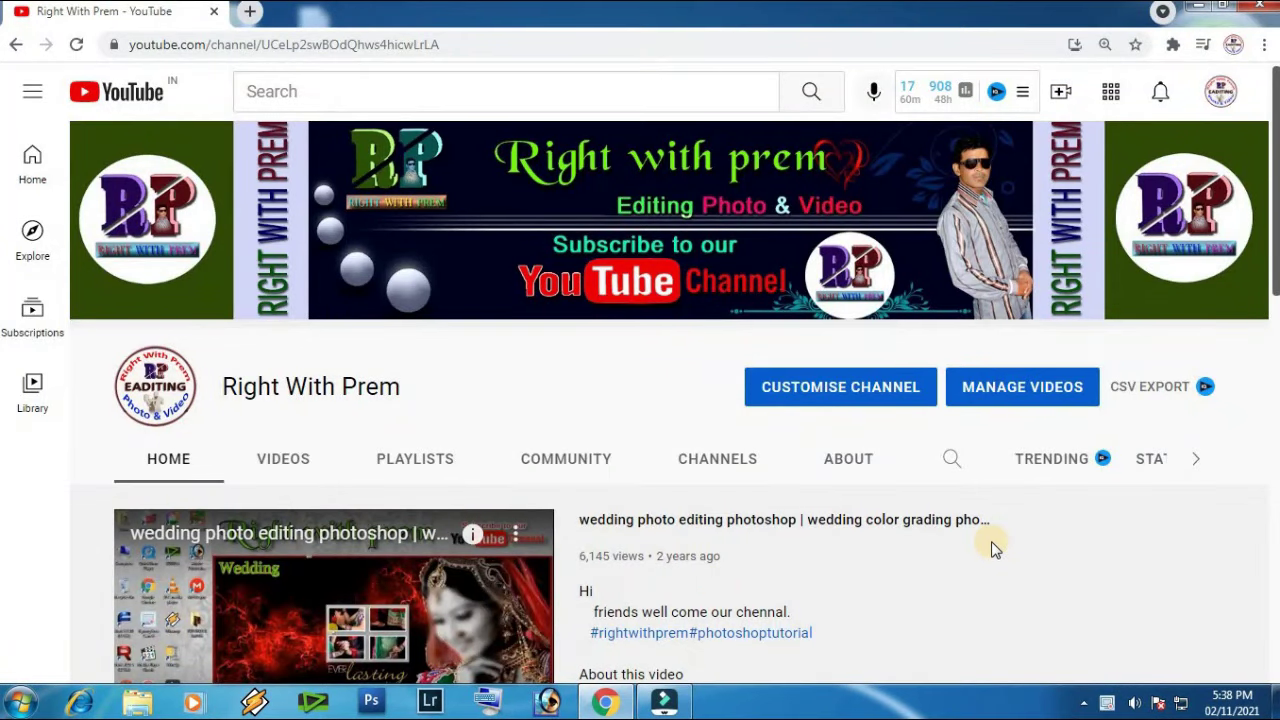
Step: Scroll down and back up the YouTube channel's home page
scroll(985, 546, down, 2)
scroll(975, 540, down, 2)
scroll(971, 537, down, 2)
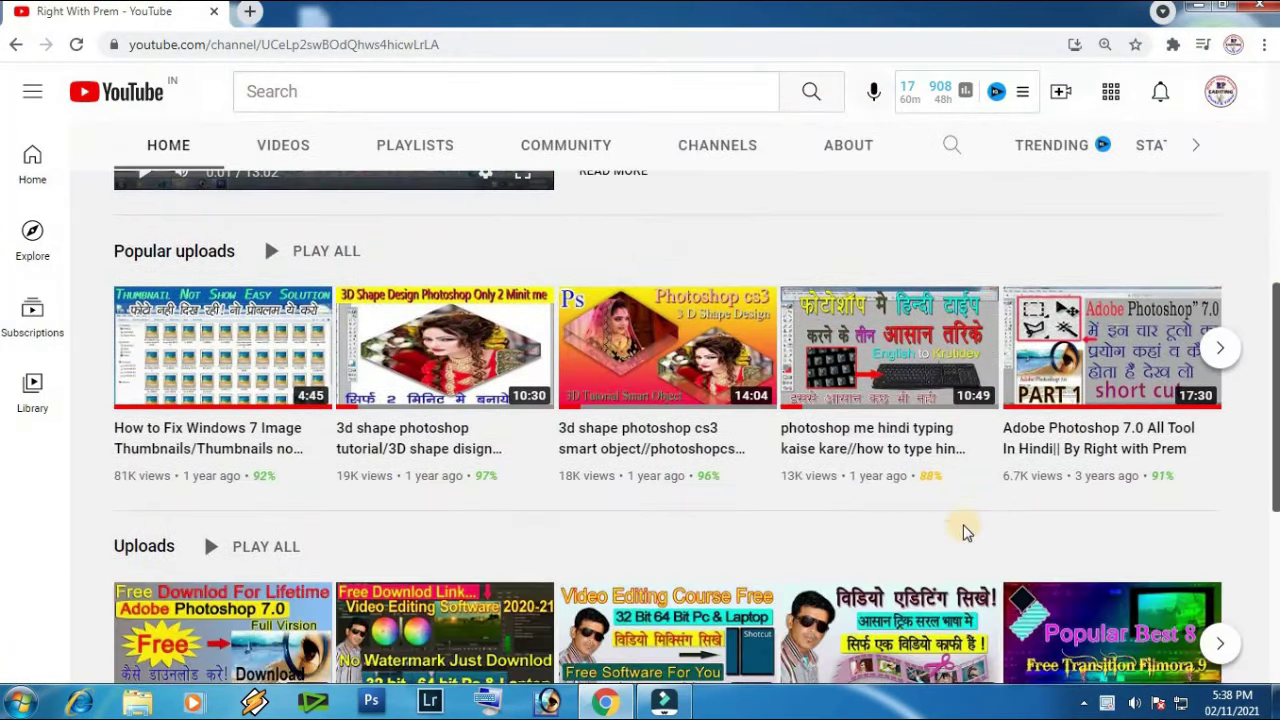
scroll(968, 534, down, 1)
scroll(966, 531, down, 2)
scroll(960, 525, down, 2)
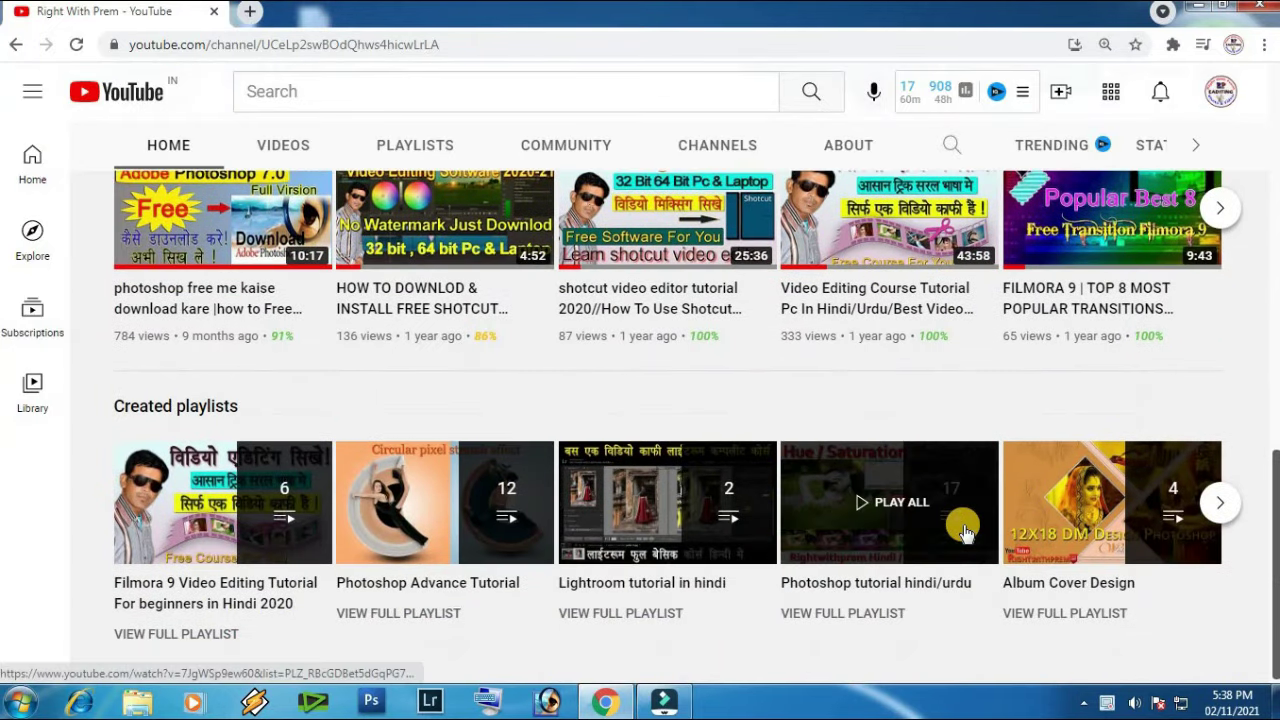
scroll(965, 530, up, 2)
scroll(964, 531, up, 3)
scroll(963, 529, up, 5)
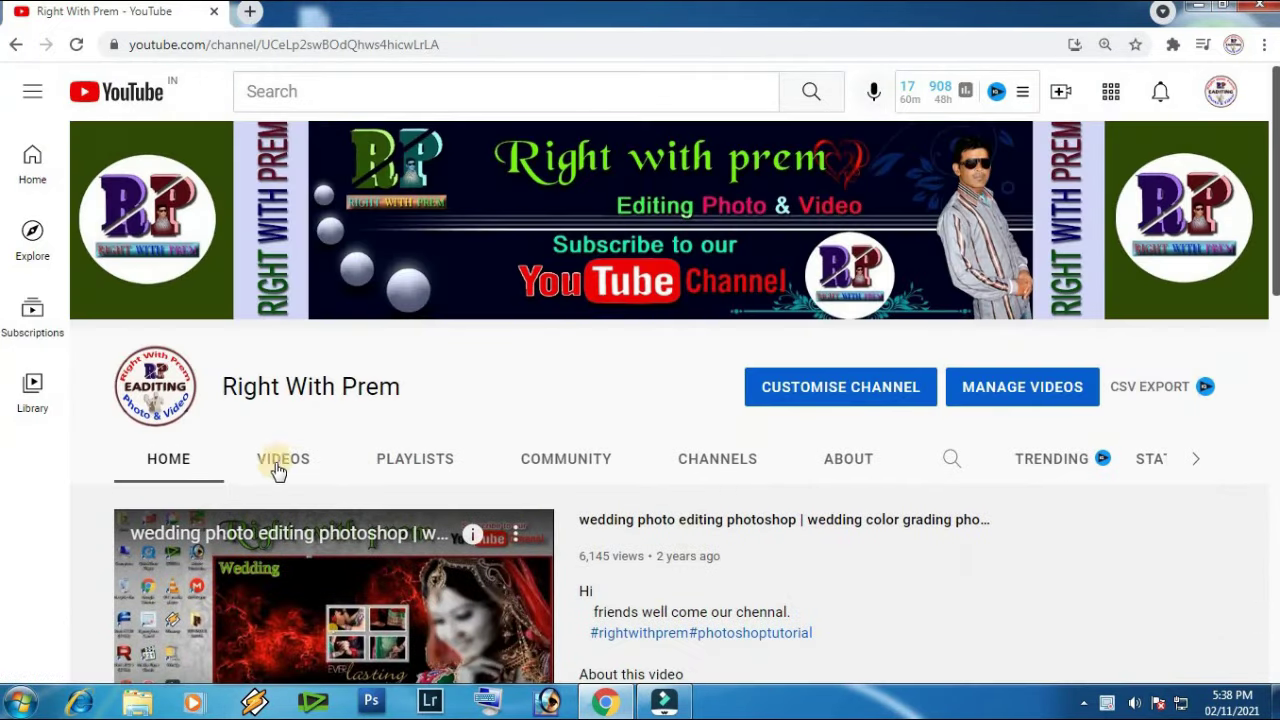
Step: Open the channel's Videos tab and scroll through the grid of uploaded tutorials
click(293, 462)
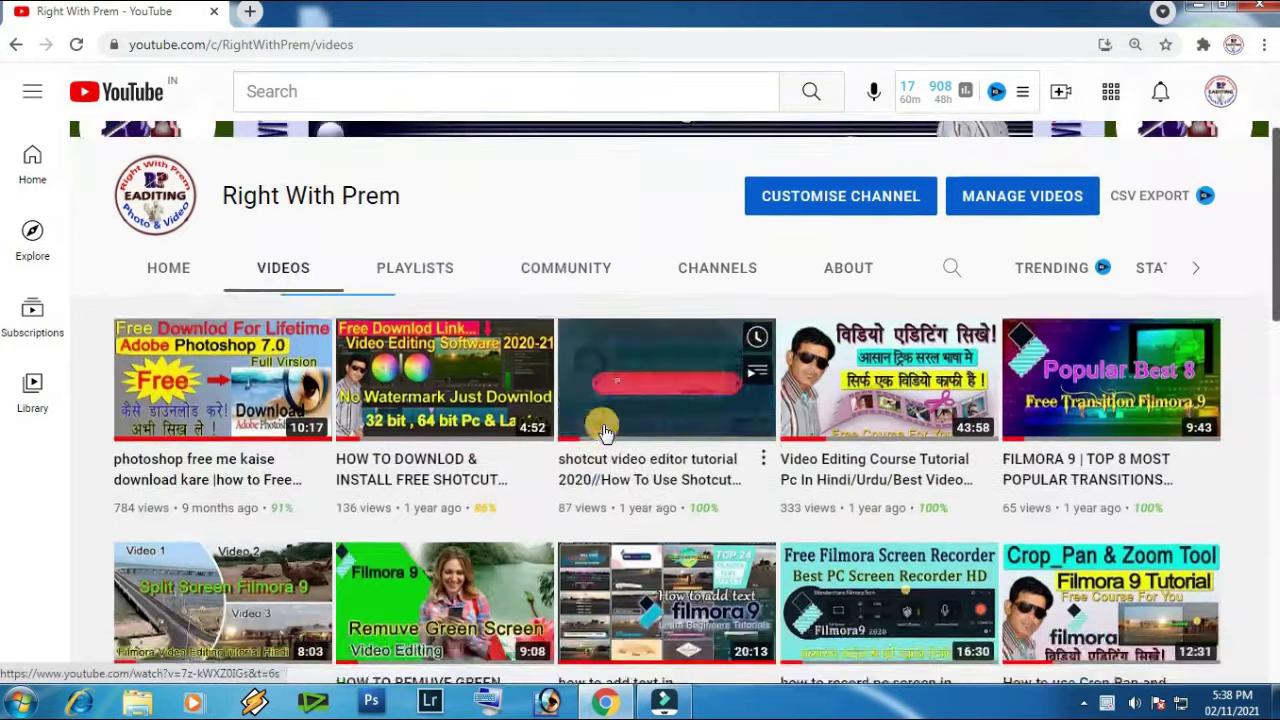
scroll(810, 470, down, 2)
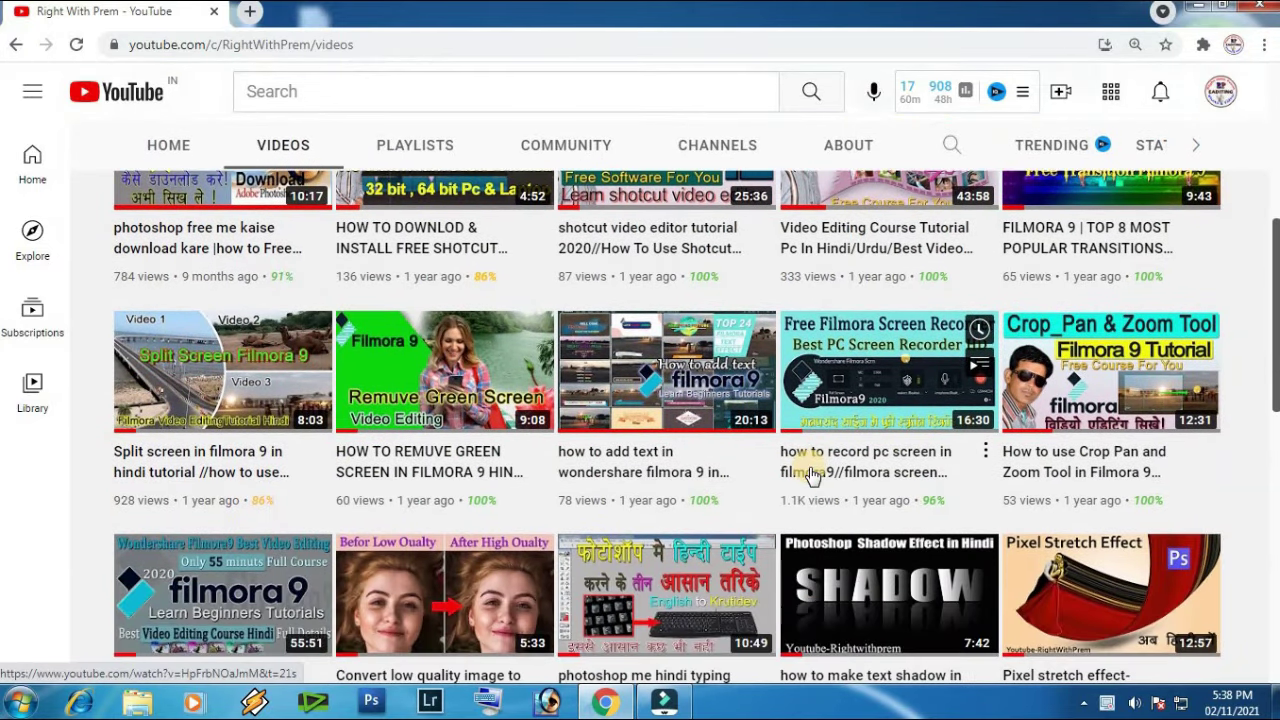
scroll(820, 483, down, 1)
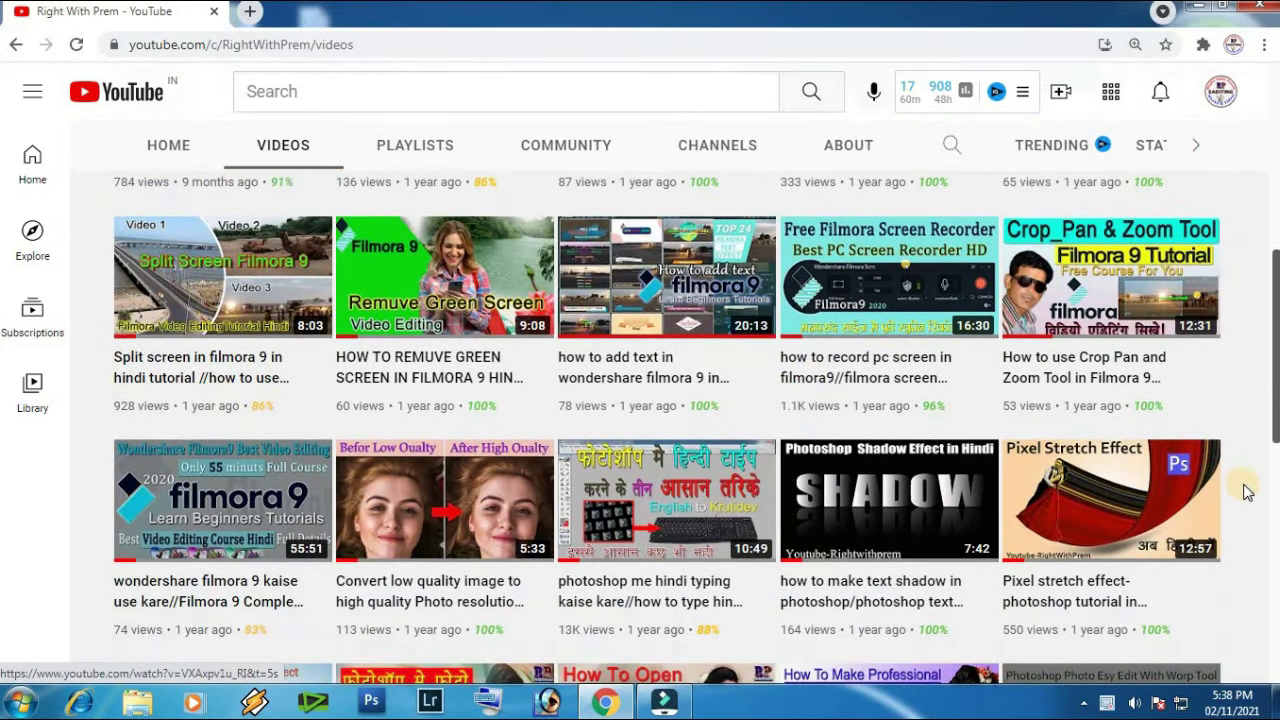
scroll(1247, 493, down, 1)
scroll(1247, 493, down, 1)
scroll(1247, 493, down, 1)
scroll(1247, 493, down, 2)
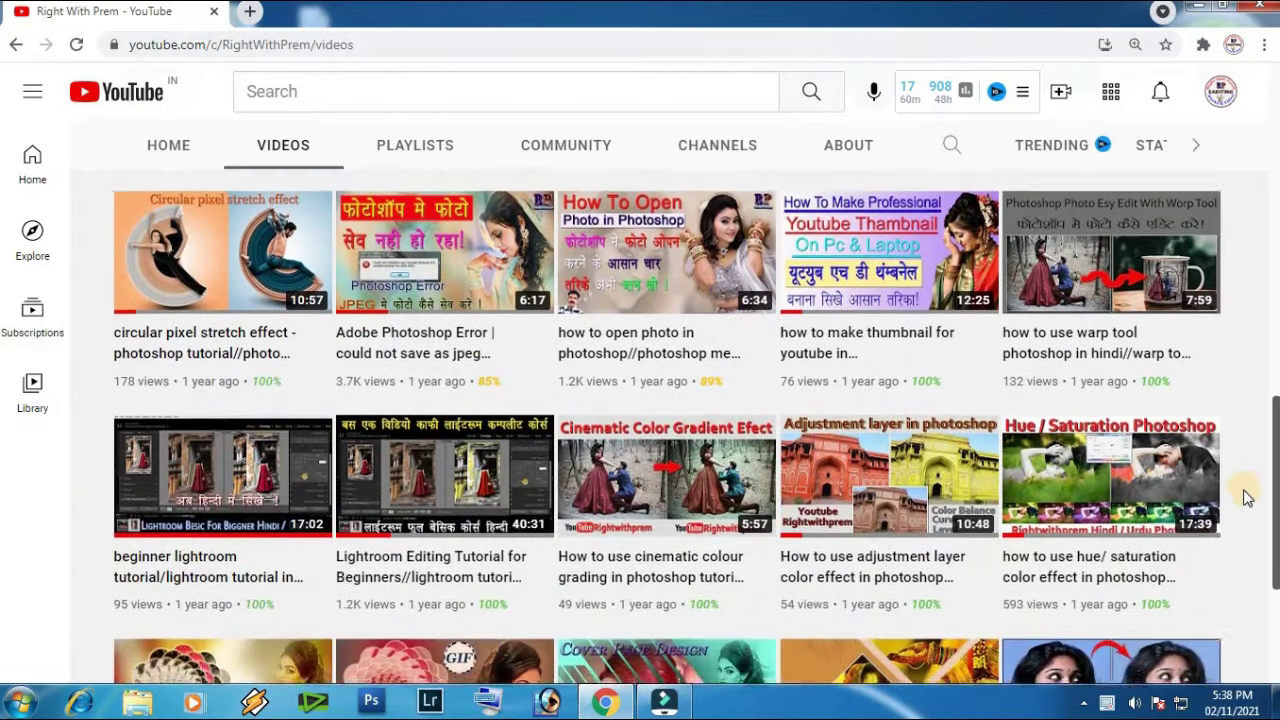
scroll(1247, 495, down, 1)
scroll(1247, 497, down, 1)
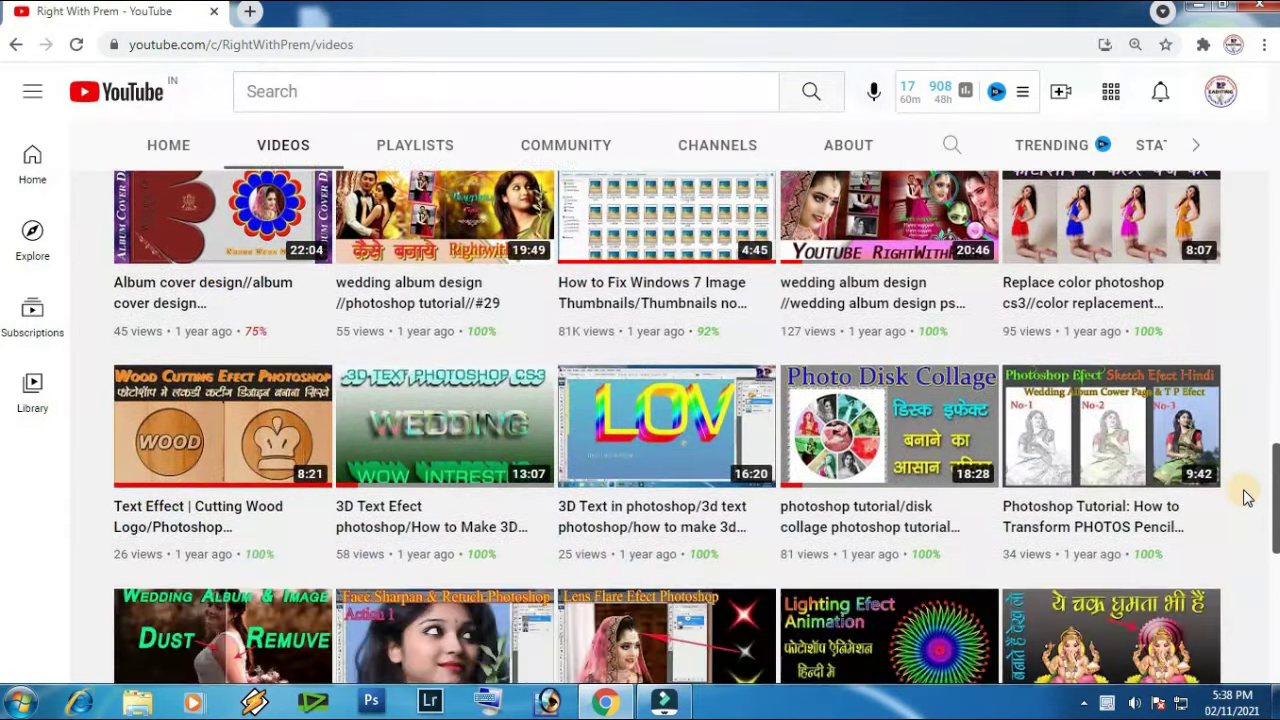
scroll(1247, 497, down, 2)
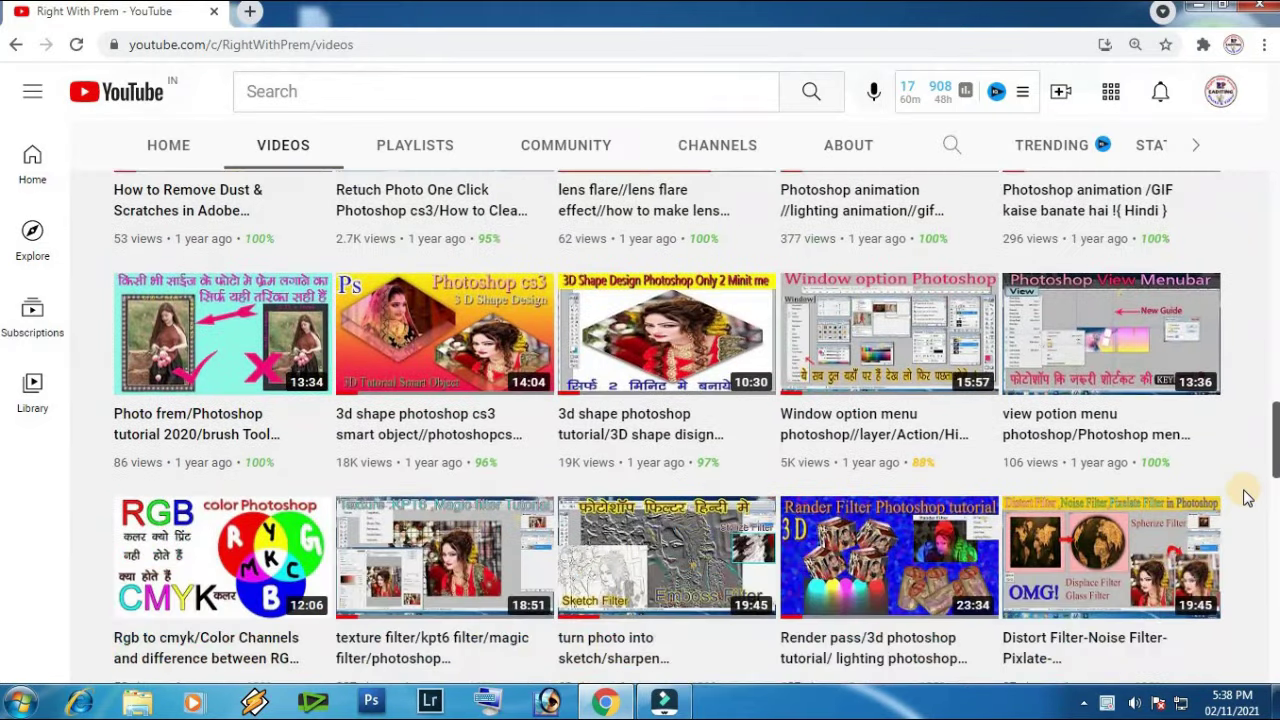
scroll(1247, 497, down, 2)
scroll(1247, 497, down, 2)
scroll(1247, 497, down, 1)
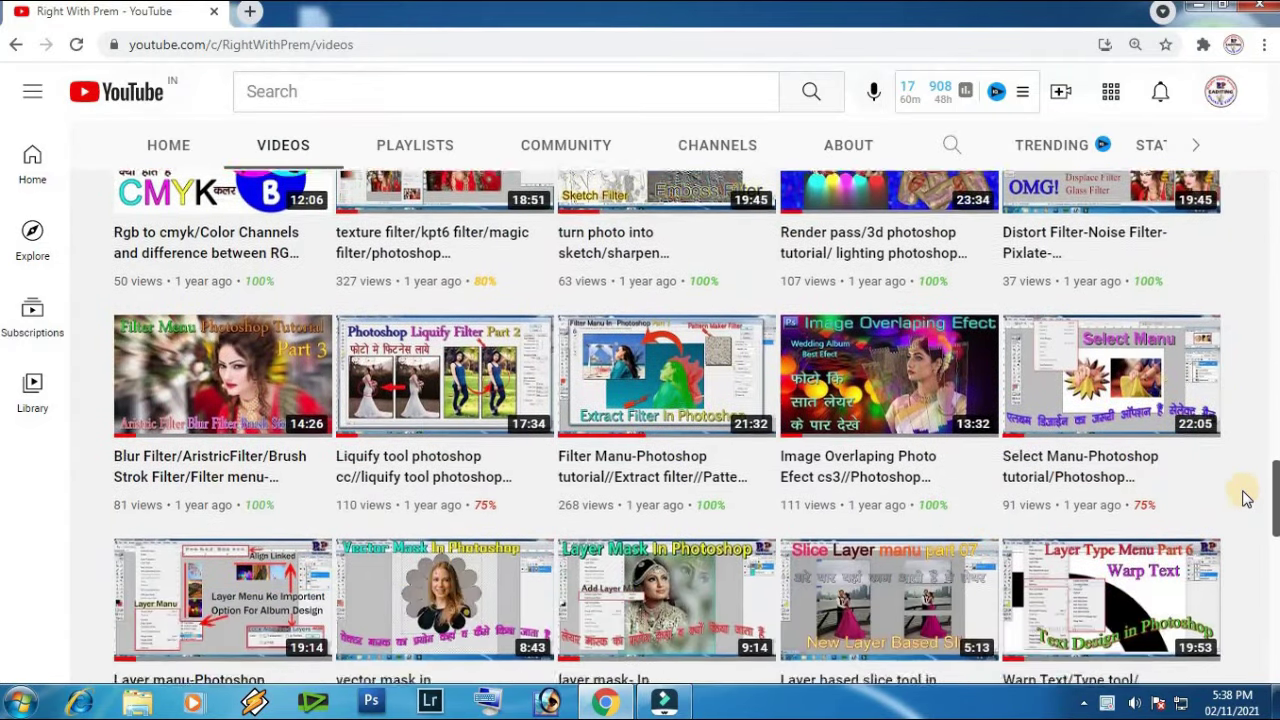
scroll(1247, 497, down, 1)
scroll(1247, 497, down, 4)
scroll(1247, 497, down, 1)
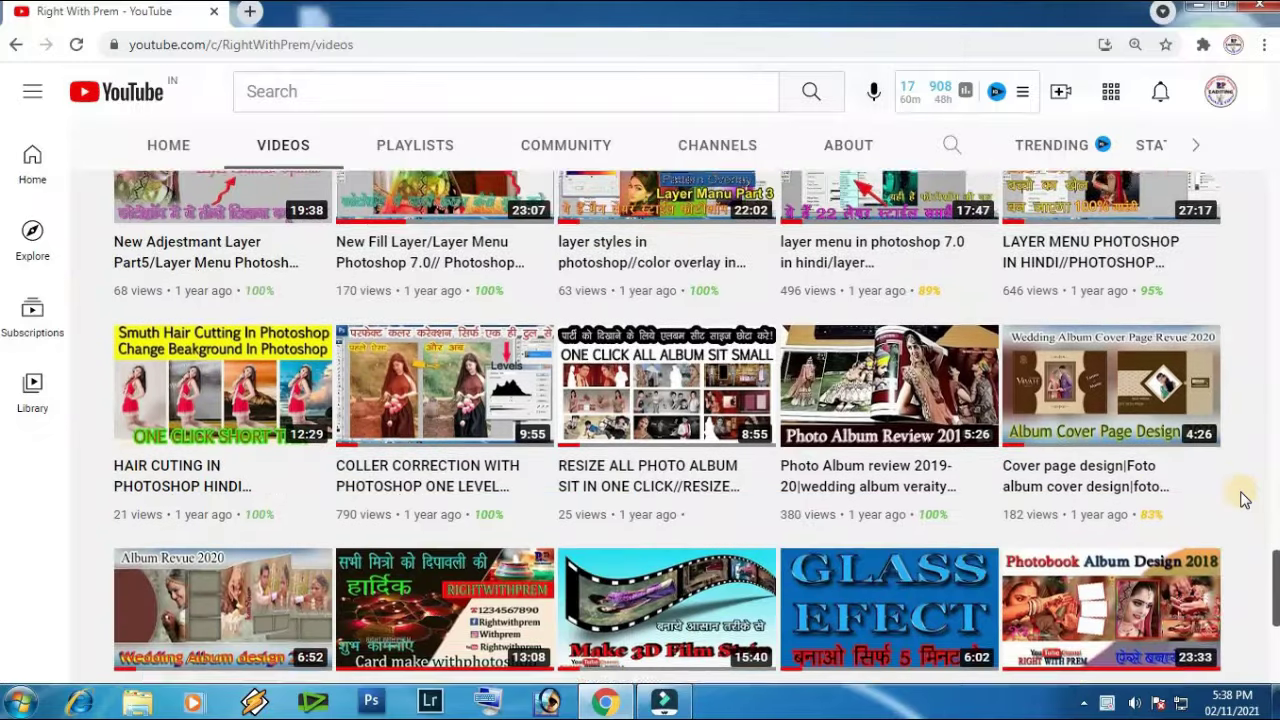
scroll(1246, 498, down, 1)
scroll(1245, 500, down, 1)
scroll(1245, 500, down, 2)
scroll(1270, 520, down, 1)
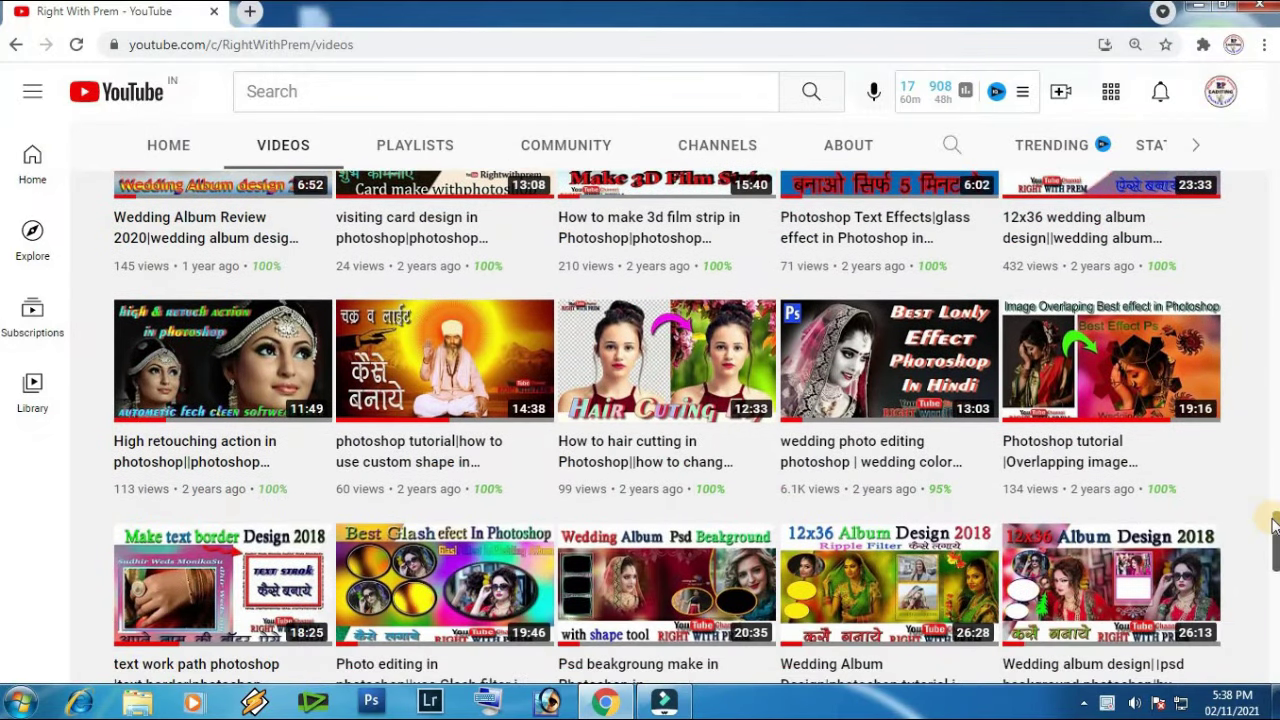
drag(1275, 540, 1270, 640)
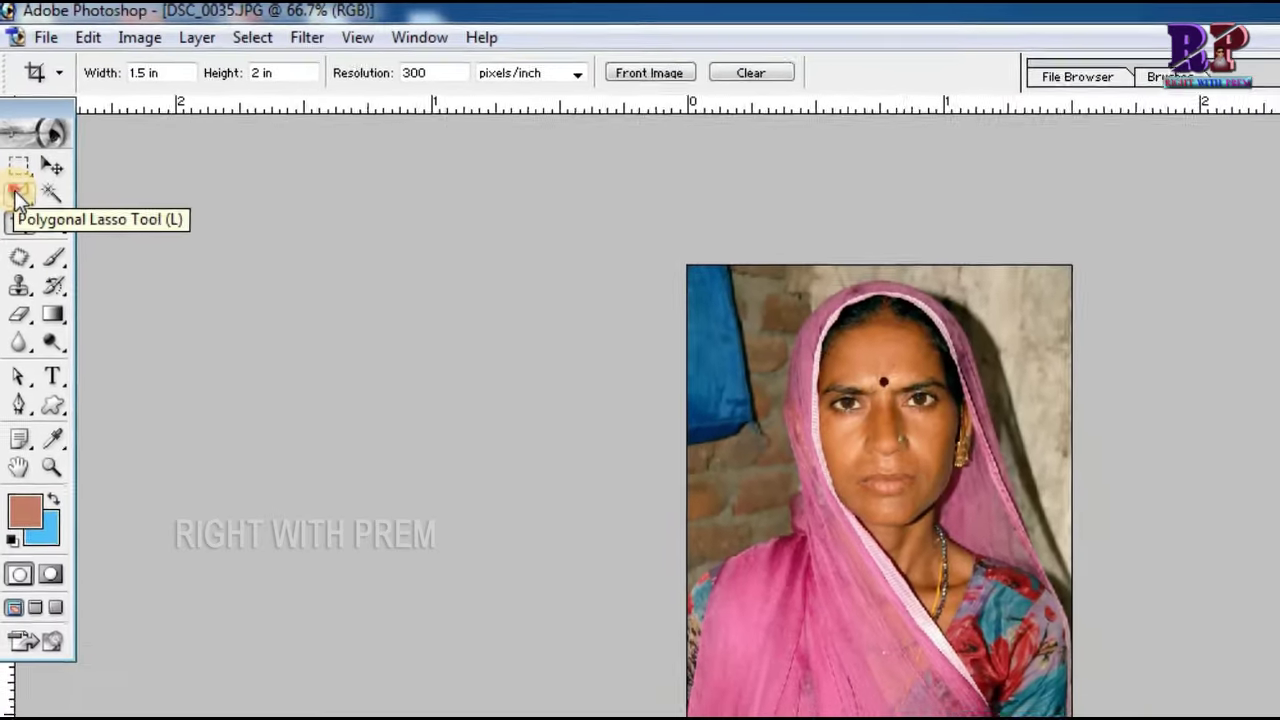
Step: Choose the Polygonal Lasso Tool and zoom around the pink scarf, neck and blouse
click(17, 197)
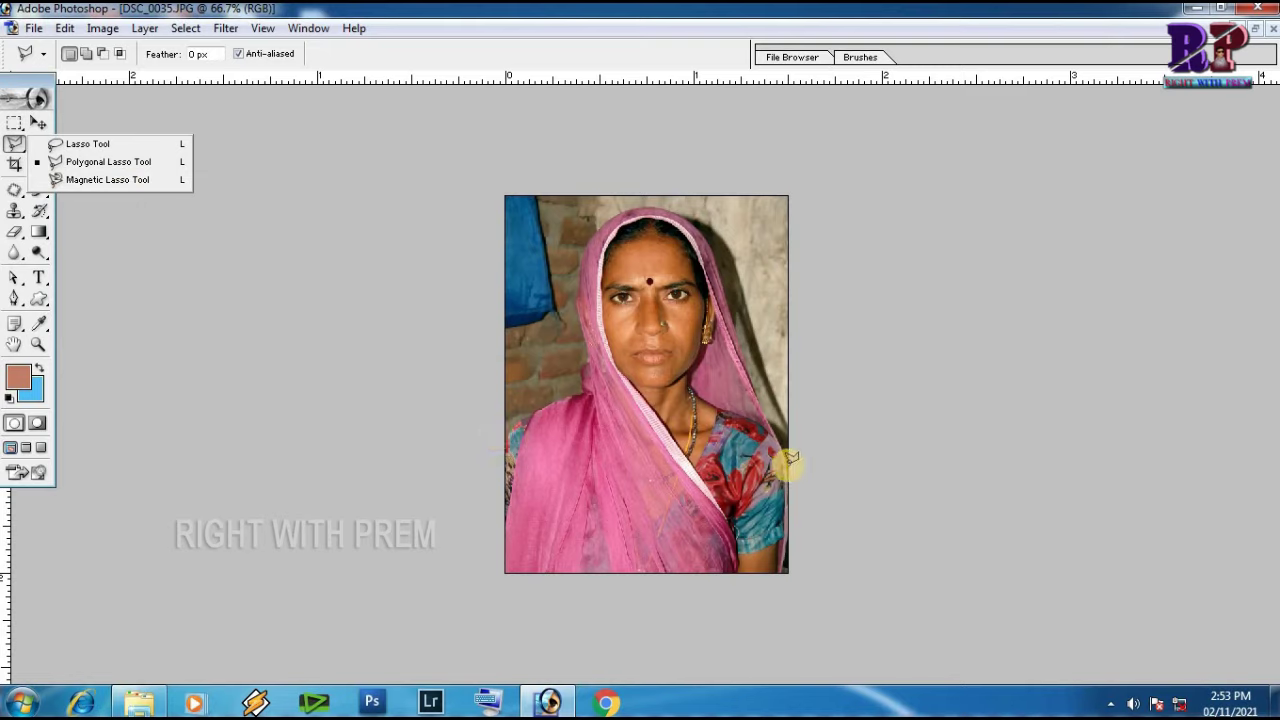
click(110, 163)
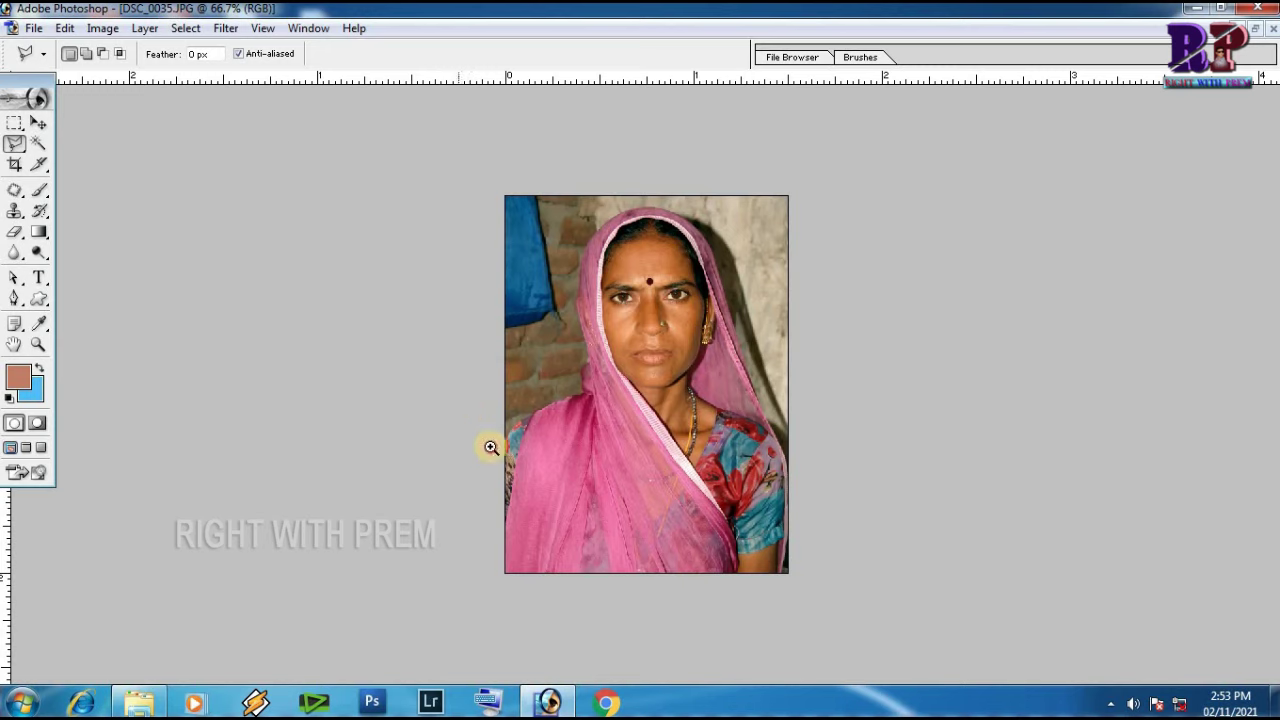
drag(646, 477, 617, 467)
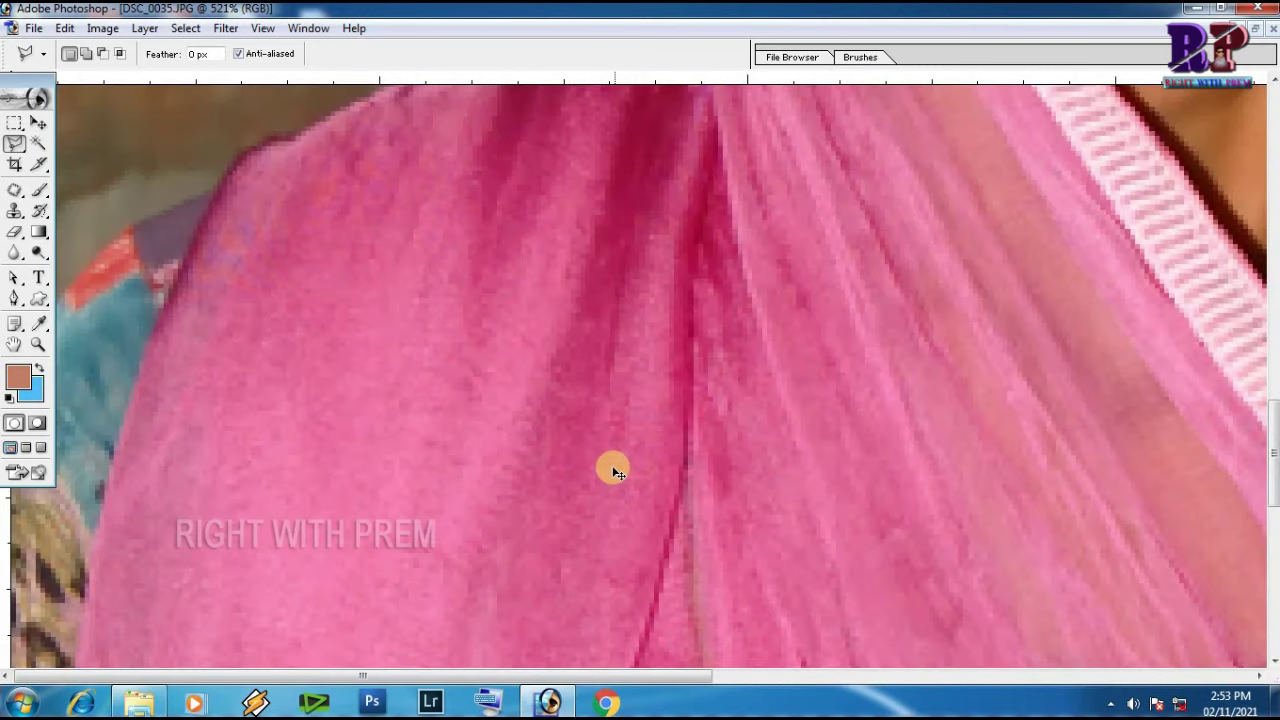
key(ctrl+minus)
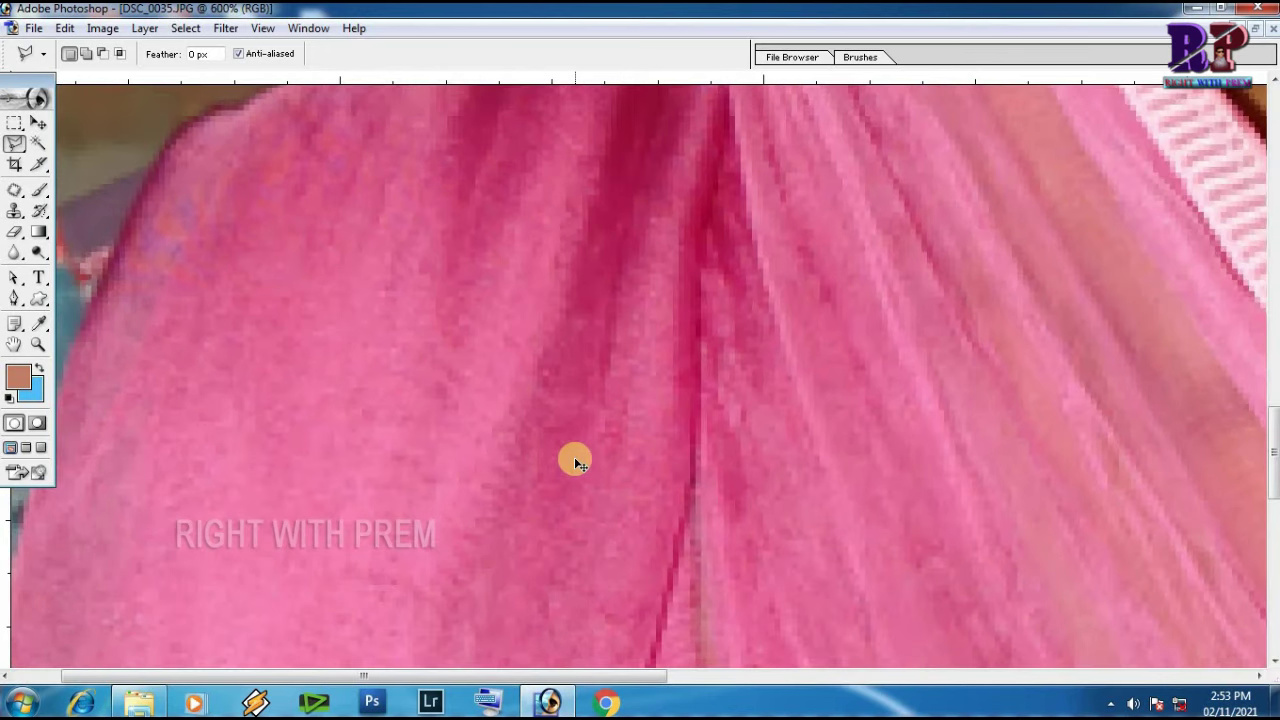
key(ctrl+minus)
key(ctrl+minus)
key(ctrl+minus)
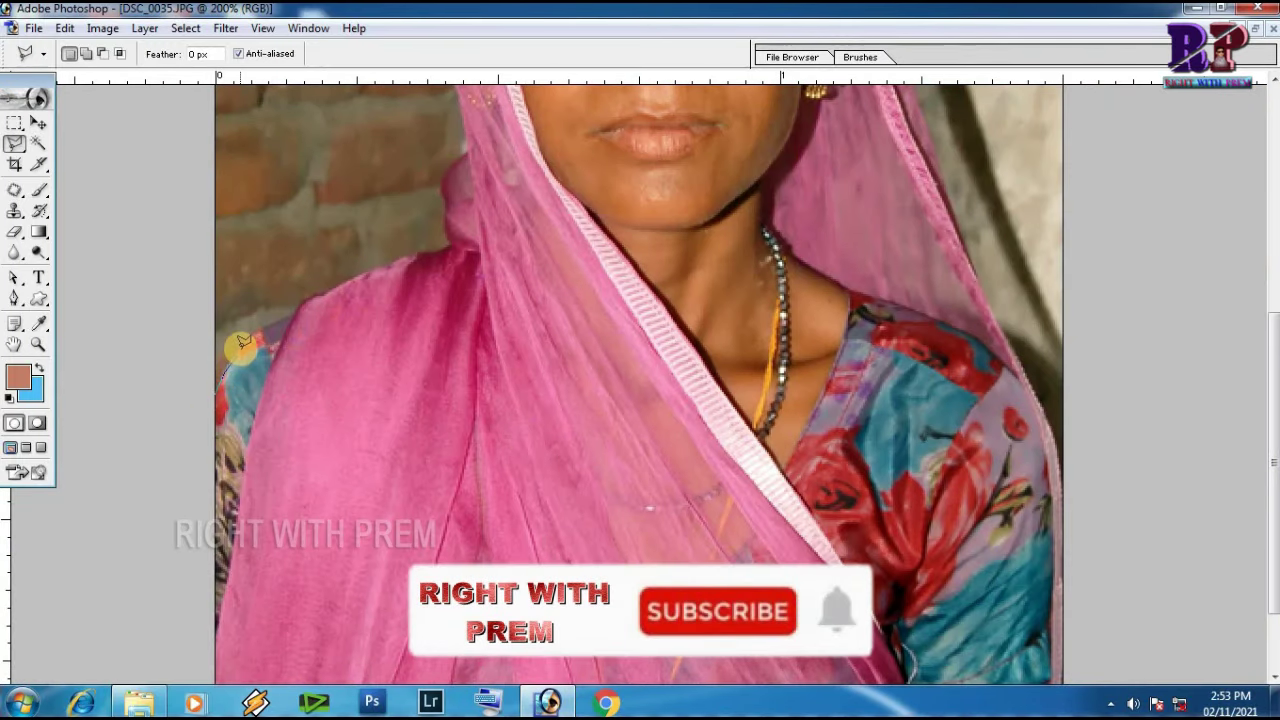
Step: Trace the lasso outline along the shoulder and over the top of the scarf
drag(249, 337, 319, 305)
ctrl+click(319, 305)
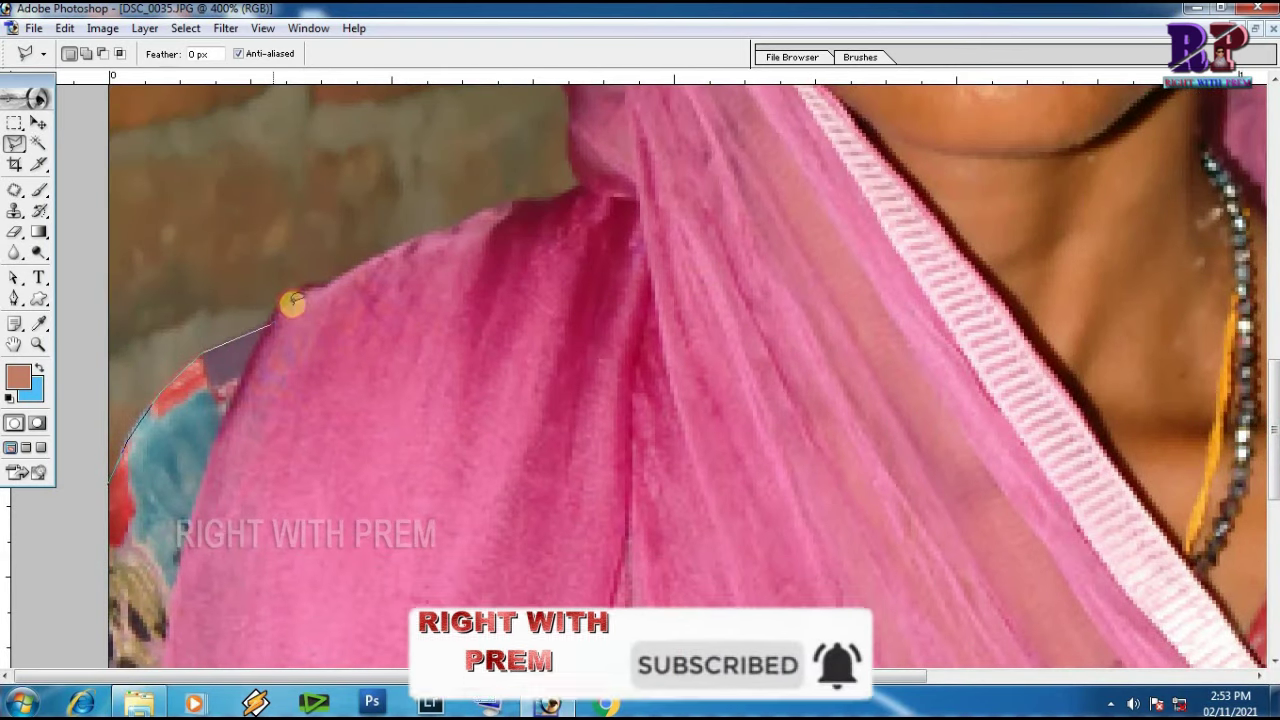
drag(367, 266, 459, 228)
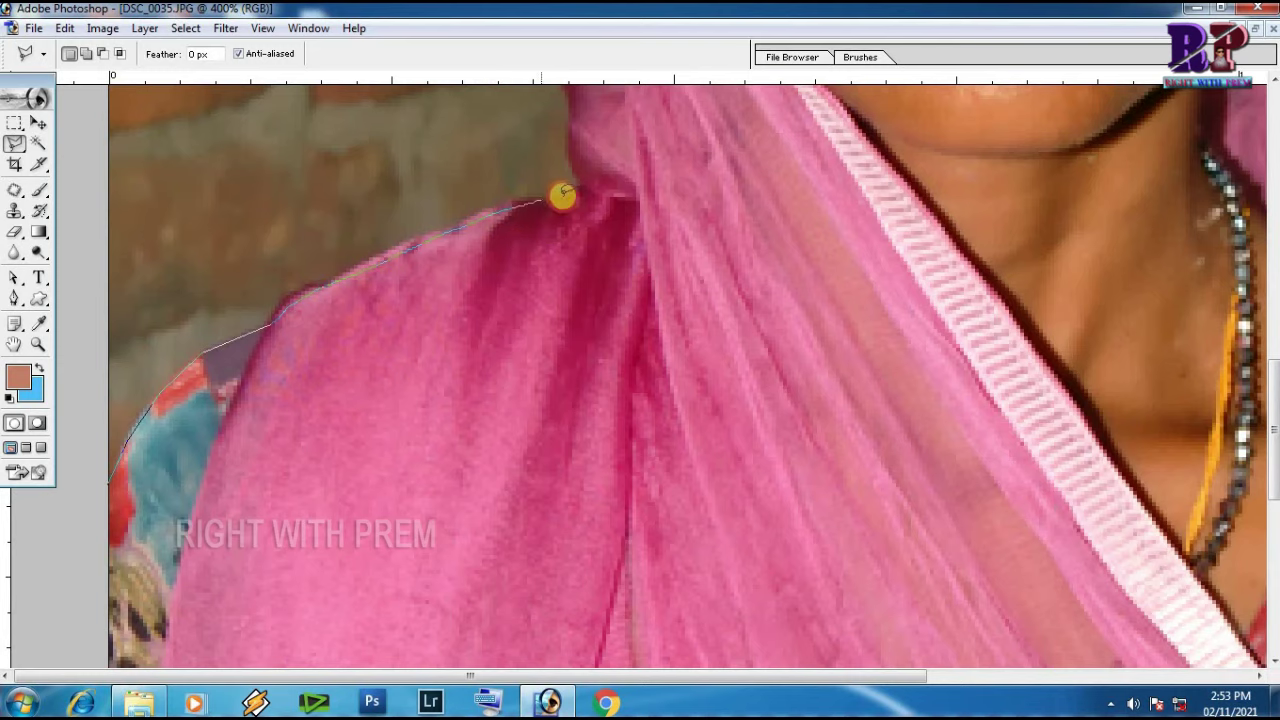
mouse_move(570, 160)
mouse_down()
mouse_move(483, 466)
mouse_move(466, 437)
mouse_move(502, 381)
mouse_up()
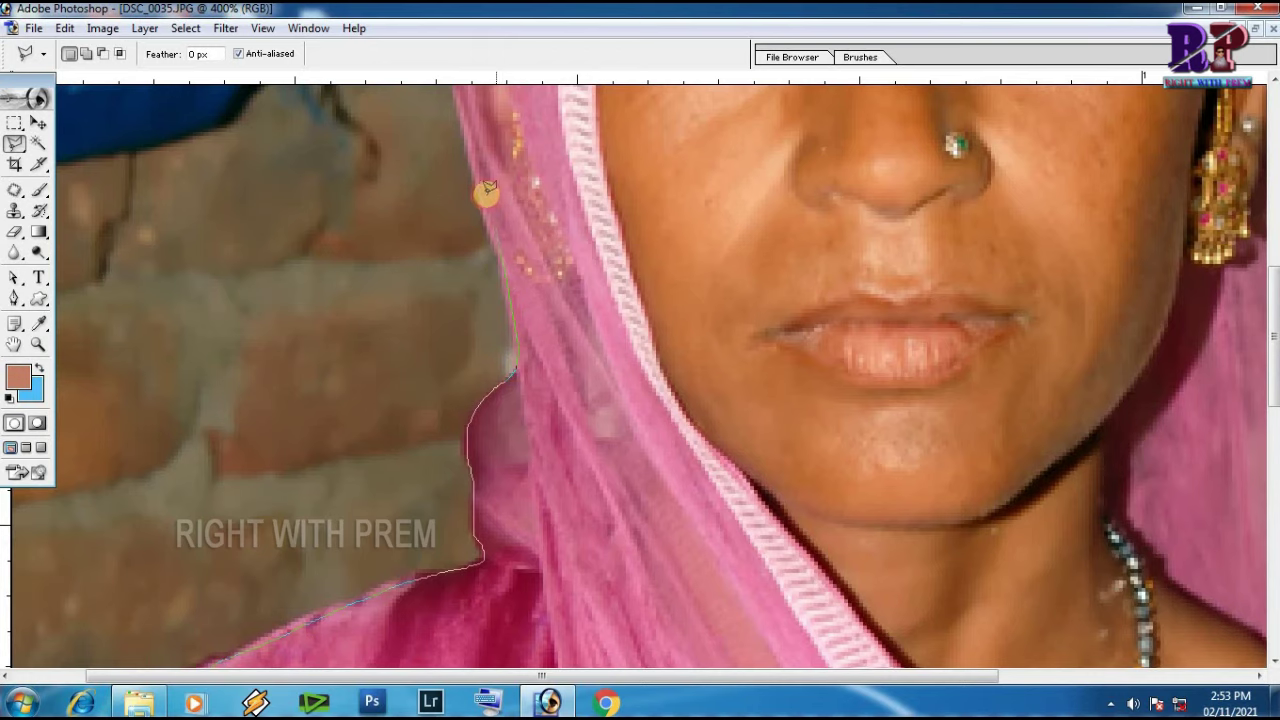
mouse_move(475, 155)
mouse_down()
mouse_move(443, 457)
mouse_move(423, 331)
mouse_move(431, 231)
mouse_move(483, 64)
mouse_move(352, 315)
mouse_move(372, 256)
mouse_up()
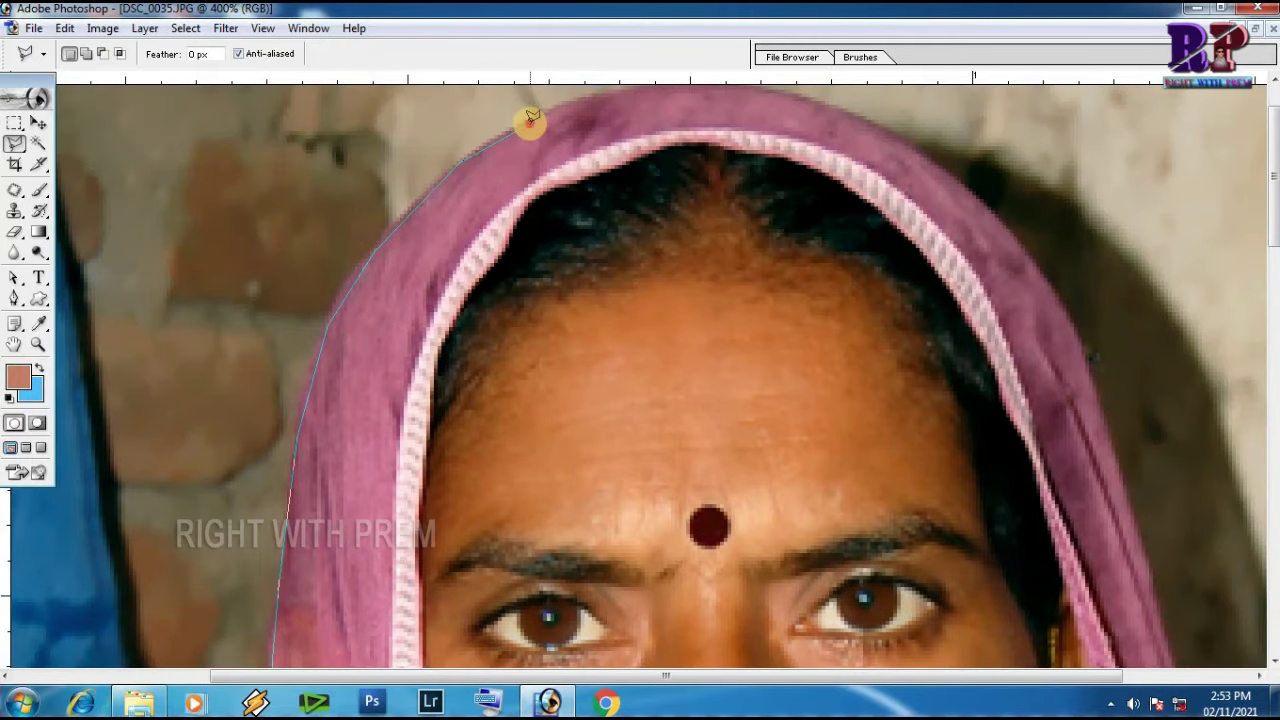
drag(530, 120, 640, 115)
ctrl+click(641, 101)
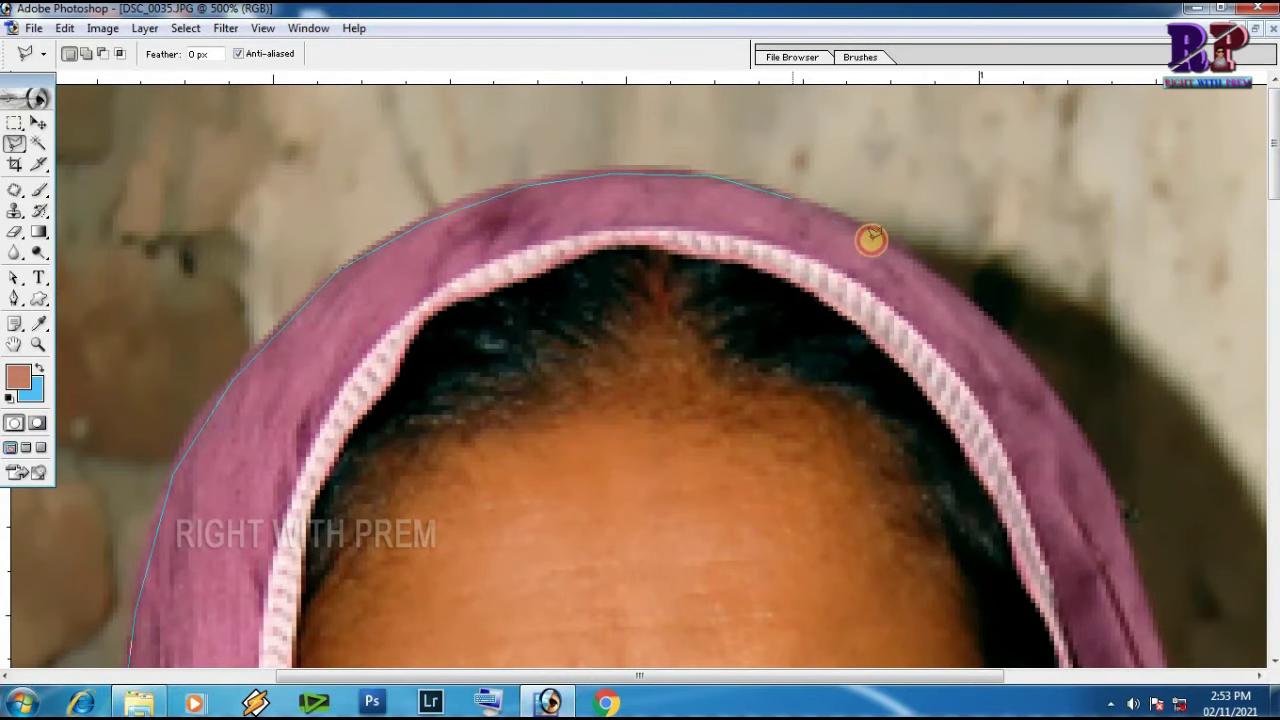
Step: Continue the outline down the scarf's right edge and blouse to the photo's right edge
mouse_move(884, 234)
mouse_down()
mouse_move(1033, 362)
mouse_move(1080, 437)
mouse_move(694, 209)
mouse_move(714, 255)
mouse_up()
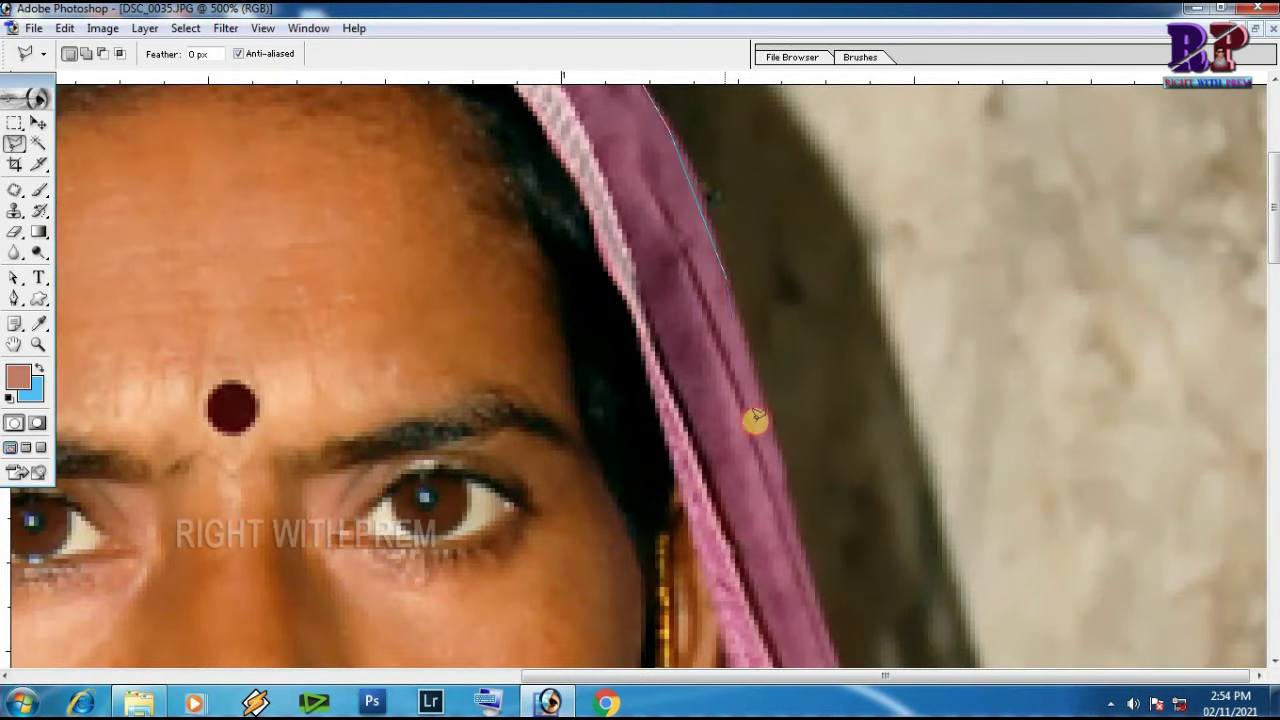
mouse_move(765, 435)
mouse_down()
mouse_move(805, 597)
mouse_move(700, 317)
mouse_move(903, 509)
mouse_move(916, 546)
mouse_move(743, 271)
mouse_move(1000, 482)
mouse_up()
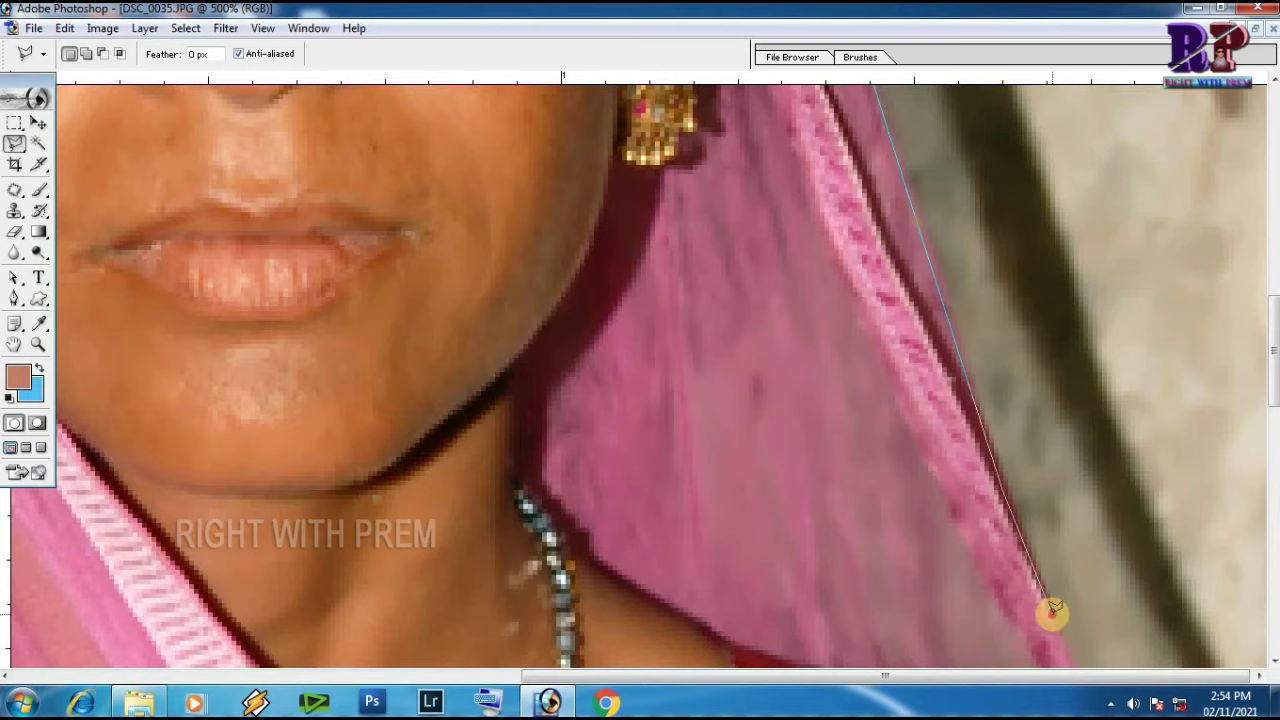
scroll(912, 347, down, 5)
drag(1176, 500, 1208, 576)
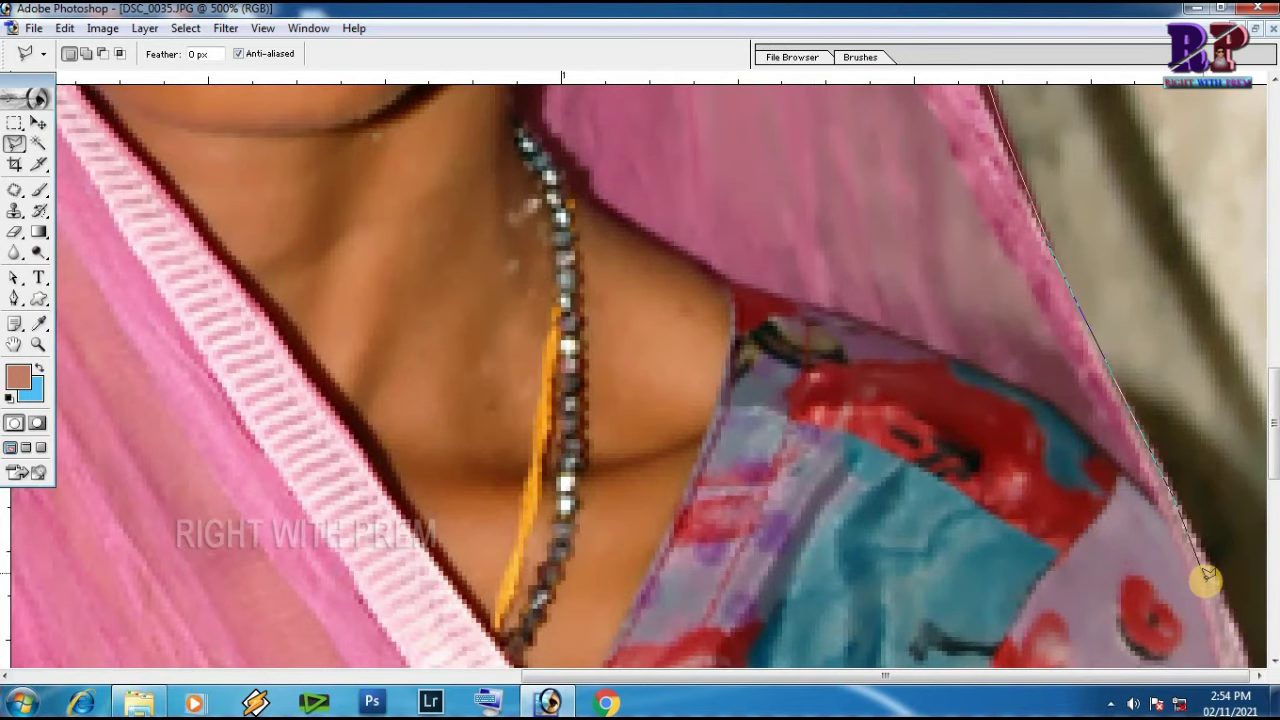
scroll(1016, 395, down, 3)
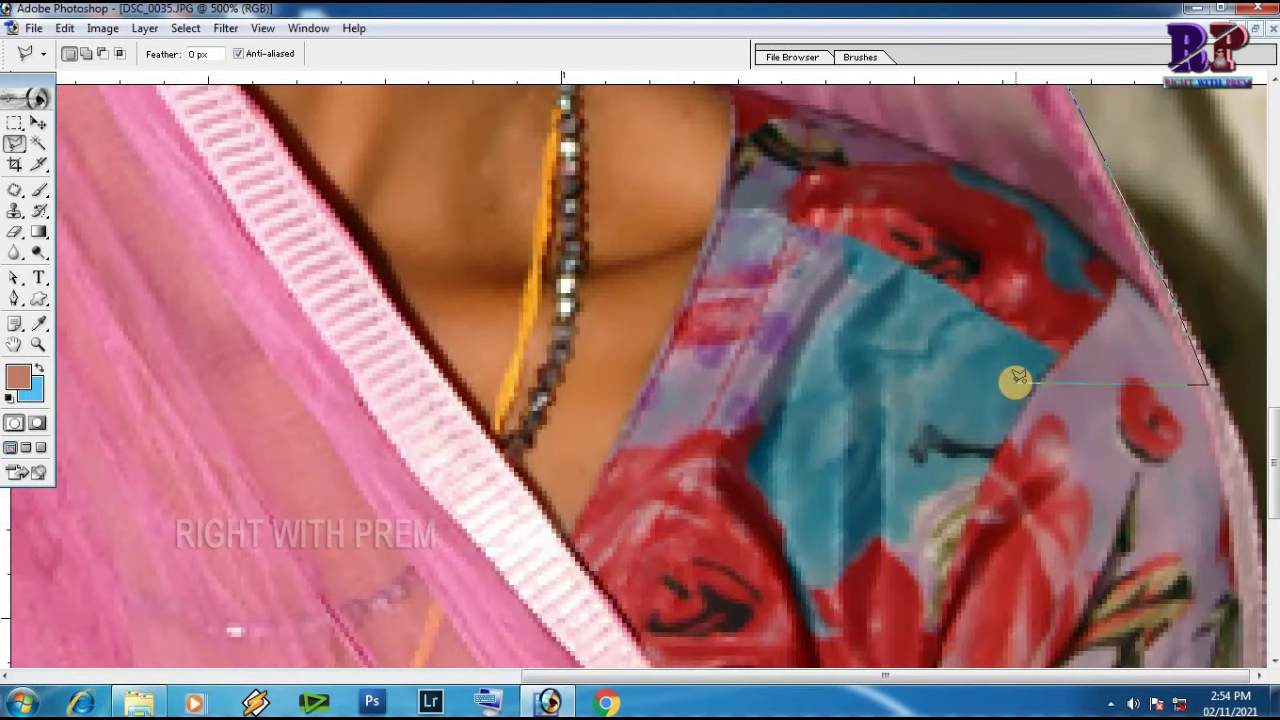
key(ctrl+minus)
key(ctrl+minus)
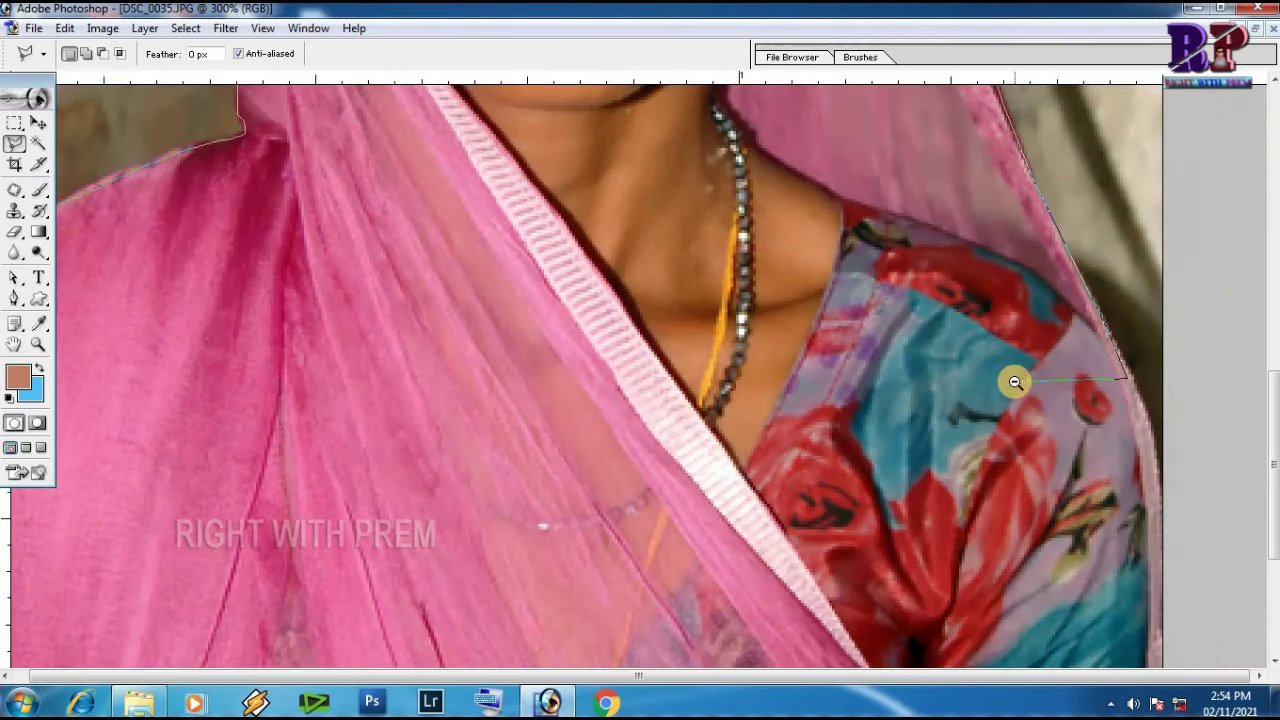
key(ctrl+minus)
drag(1046, 410, 1112, 418)
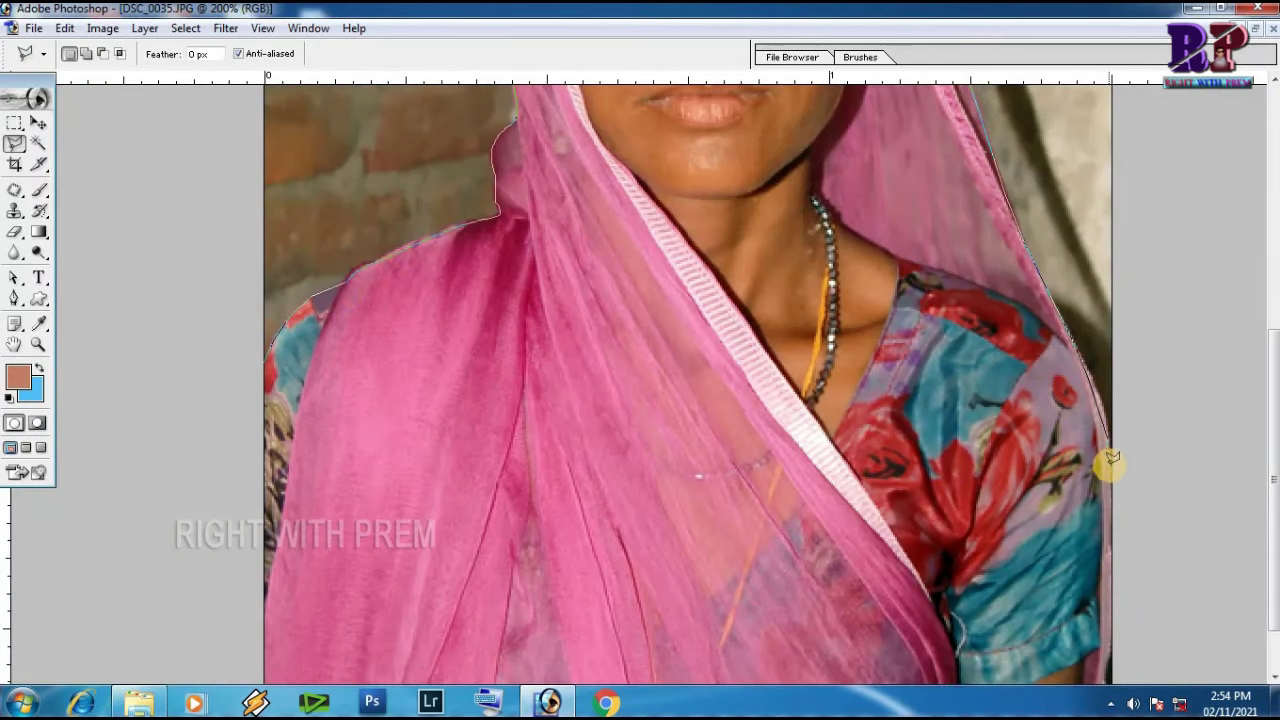
click(1112, 462)
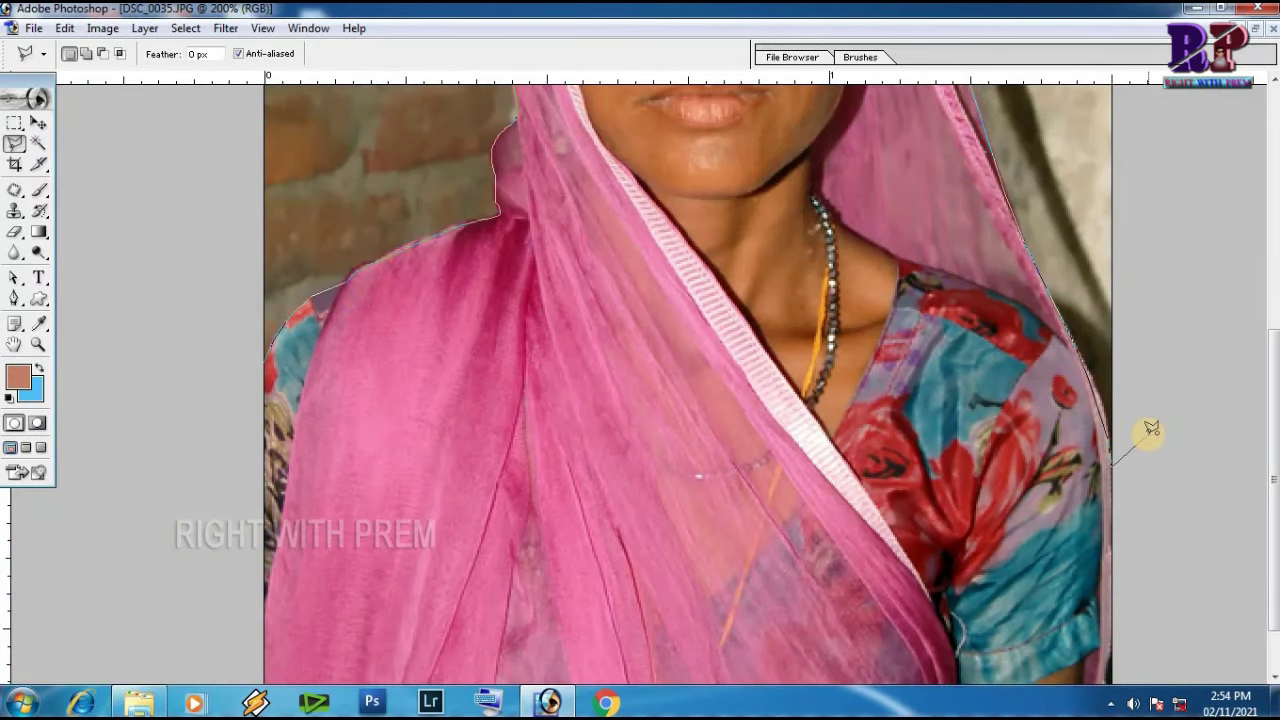
key(ctrl+minus)
key(ctrl+minus)
key(ctrl+minus)
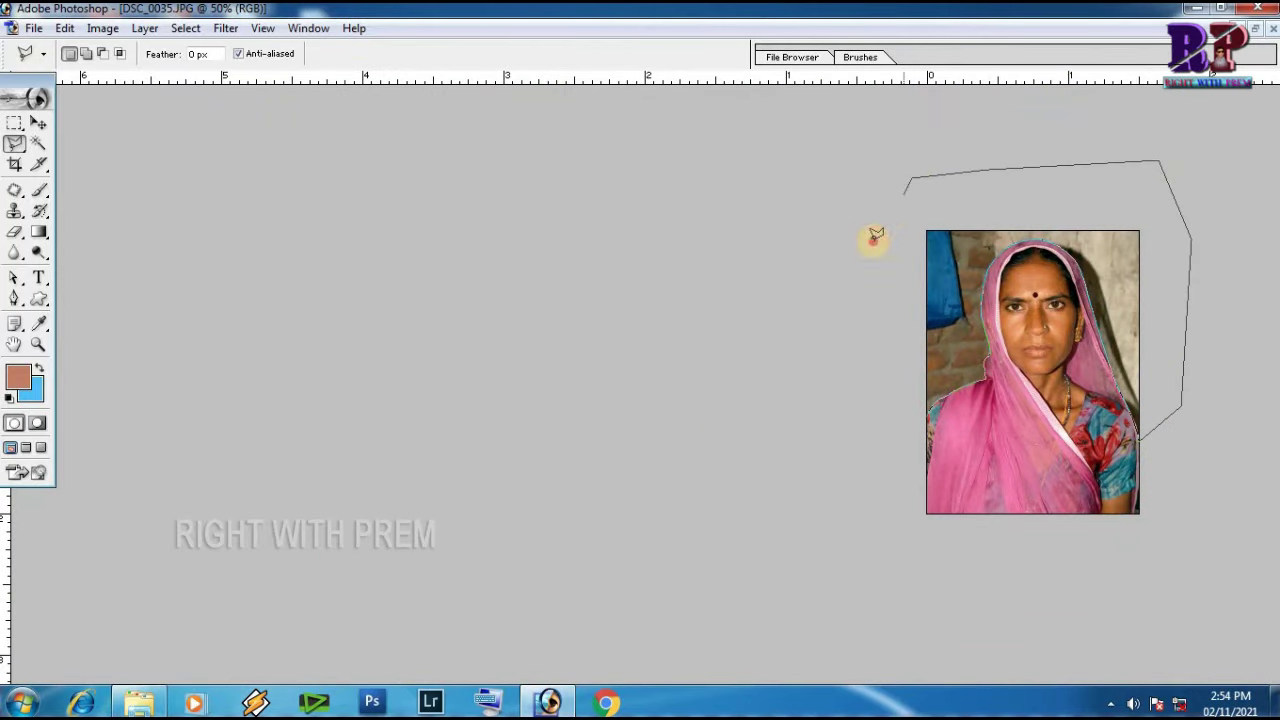
Step: Close the lasso outline into a background selection and check it
click(928, 414)
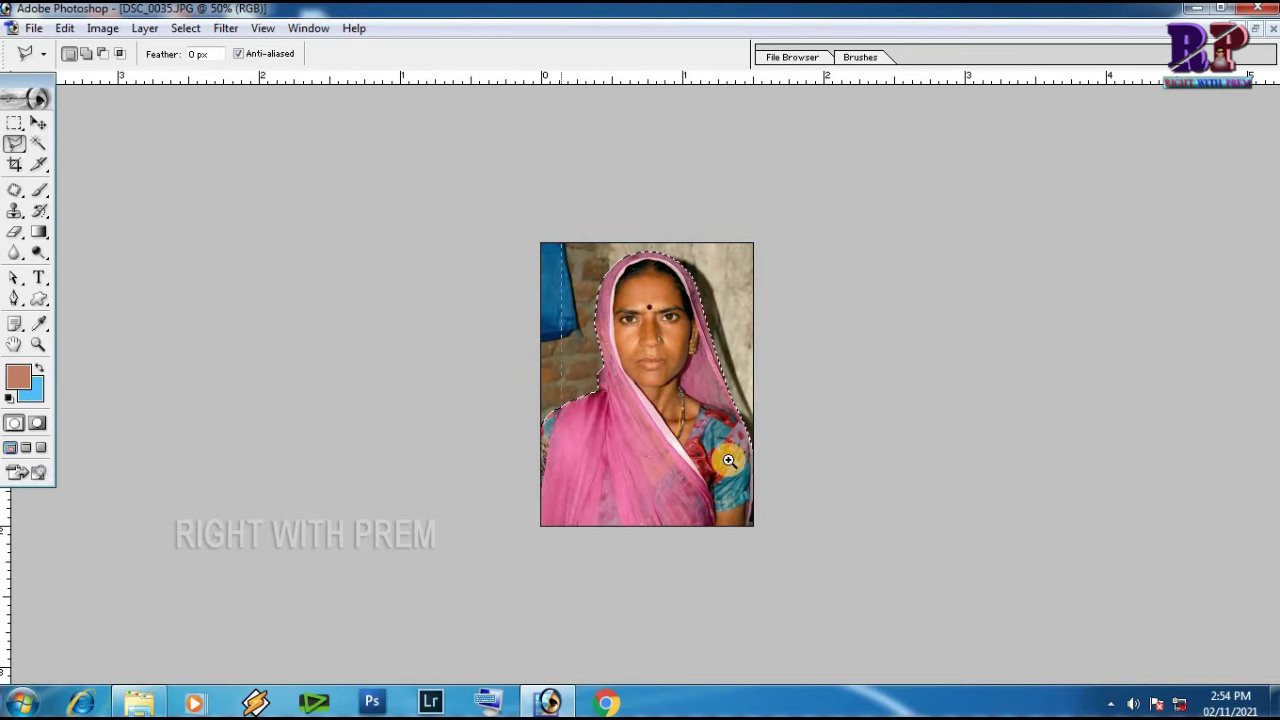
drag(813, 477, 481, 243)
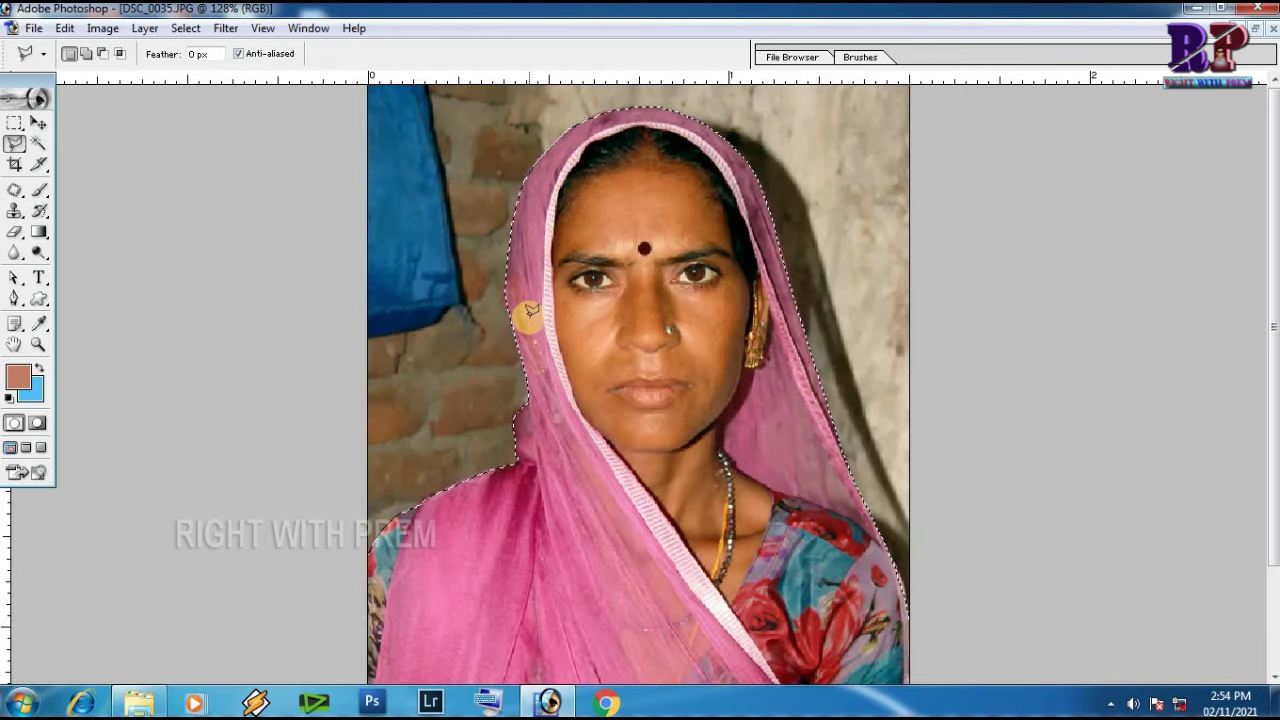
key(ctrl+minus)
key(ctrl+minus)
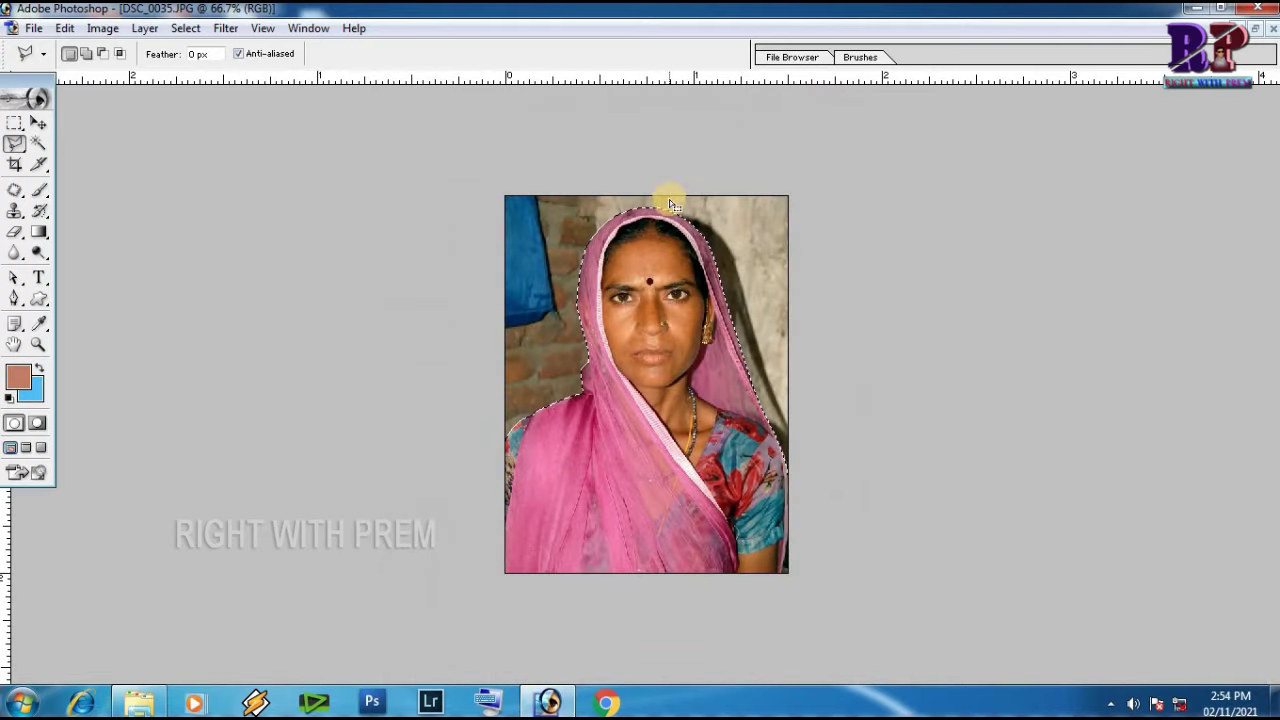
Step: Feather the selection by a 1.5 pixel radius
right_click(739, 226)
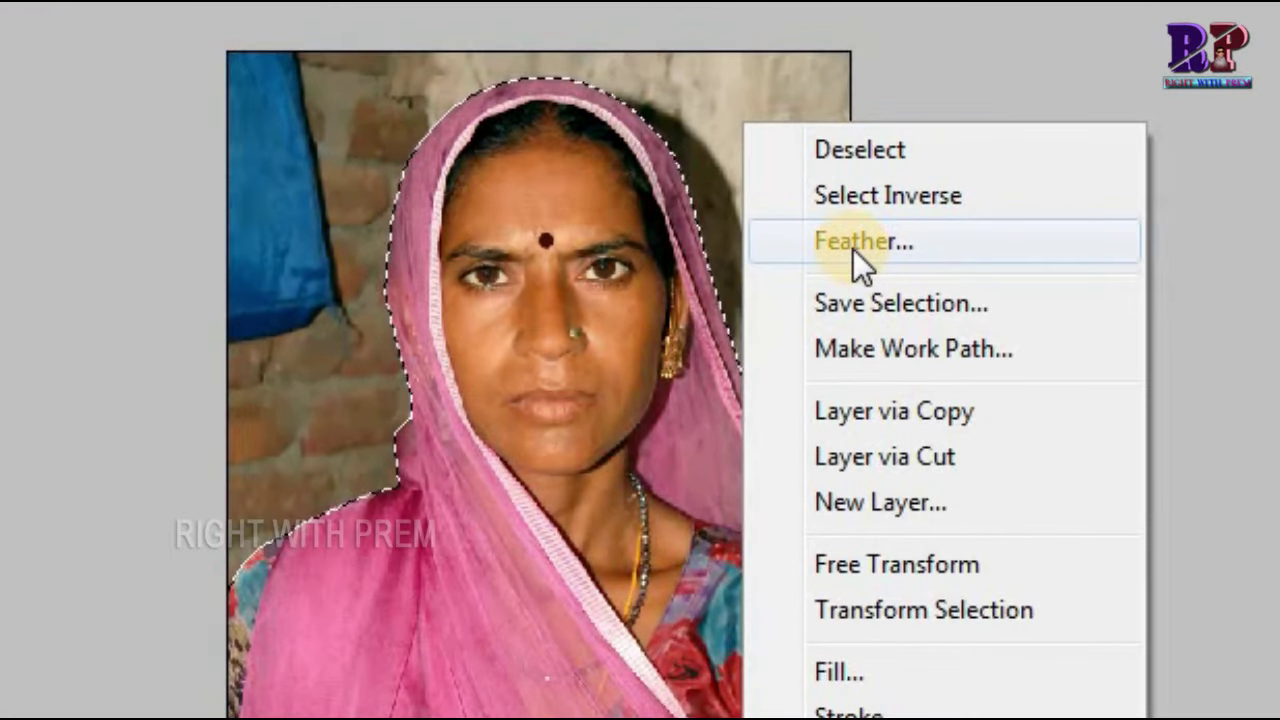
click(855, 249)
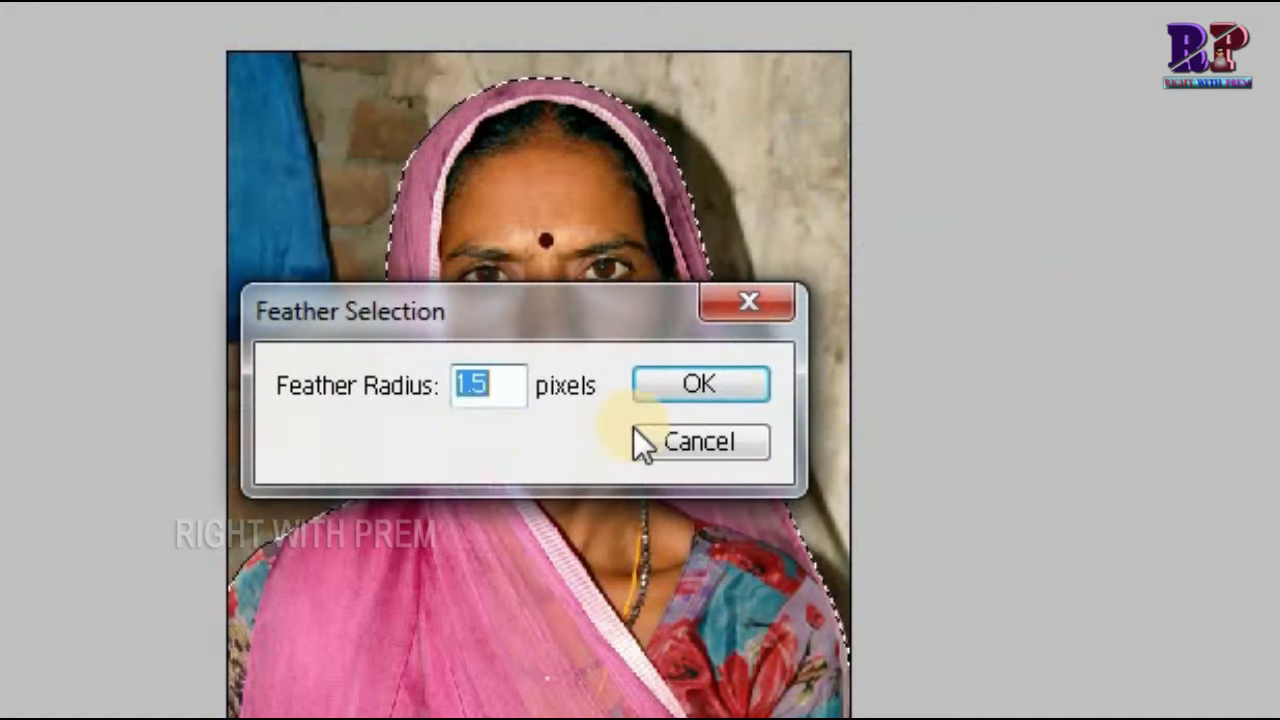
click(452, 384)
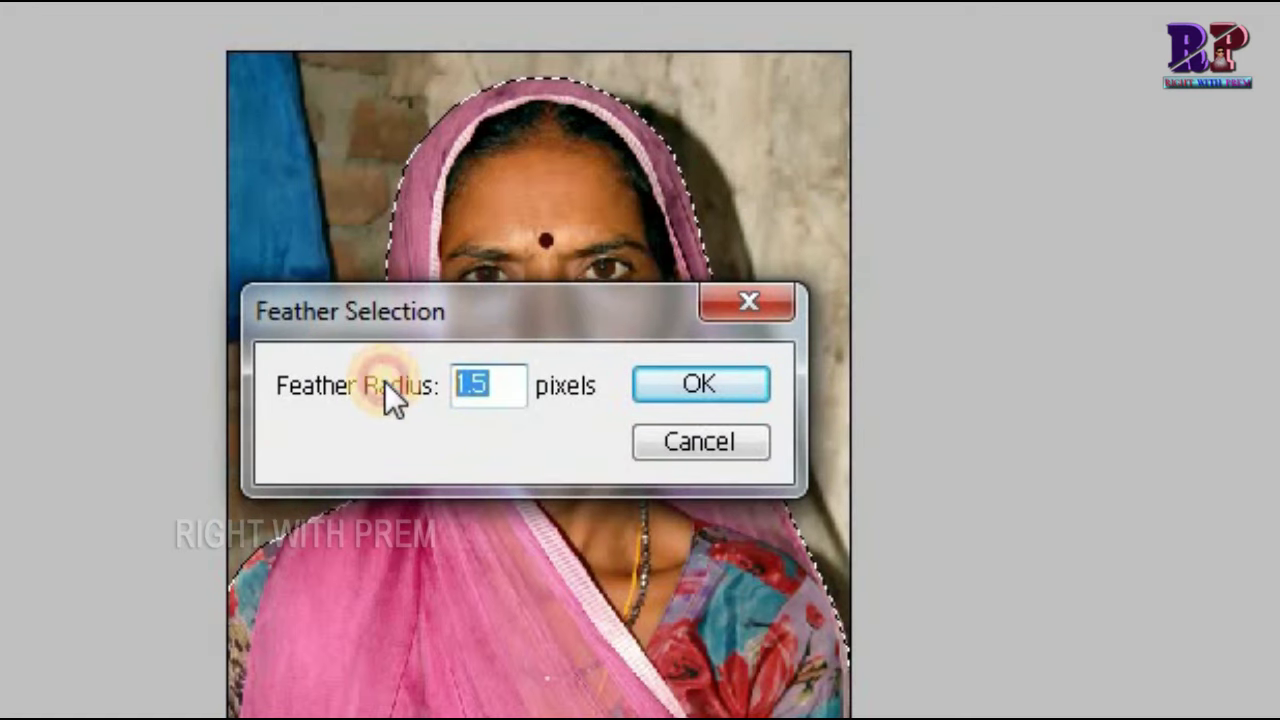
text(1)
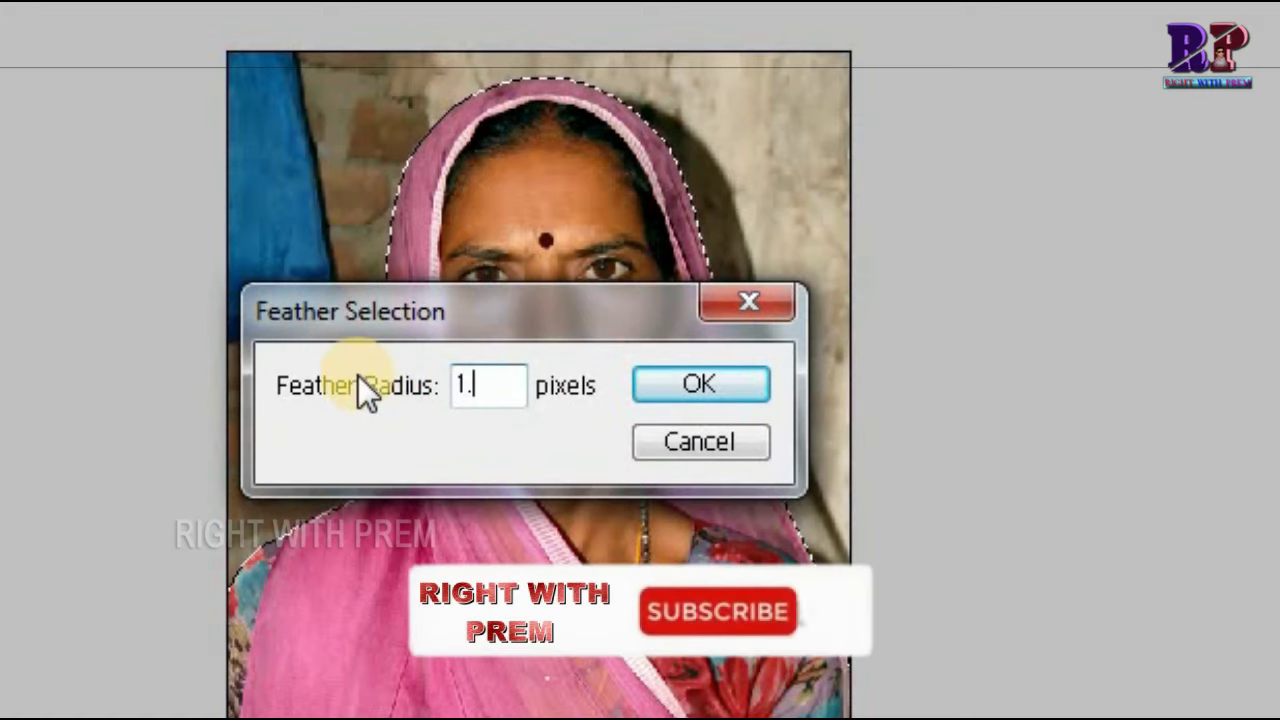
text(.5)
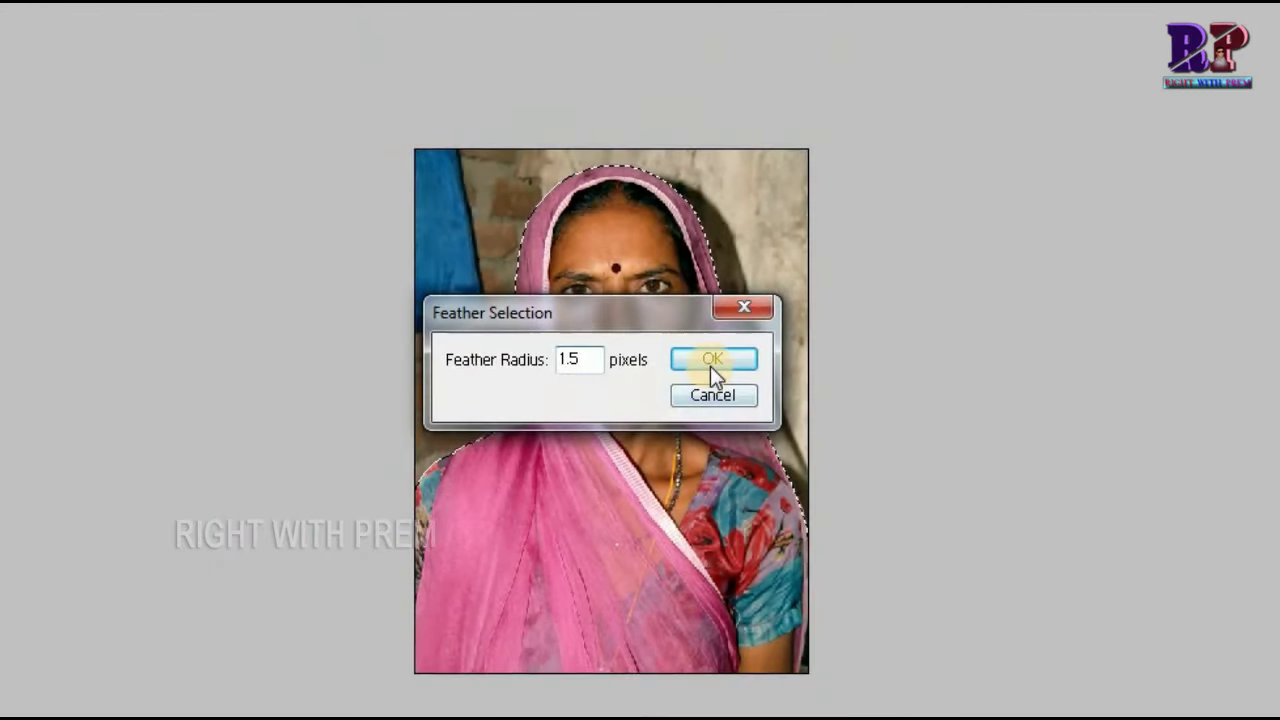
click(717, 342)
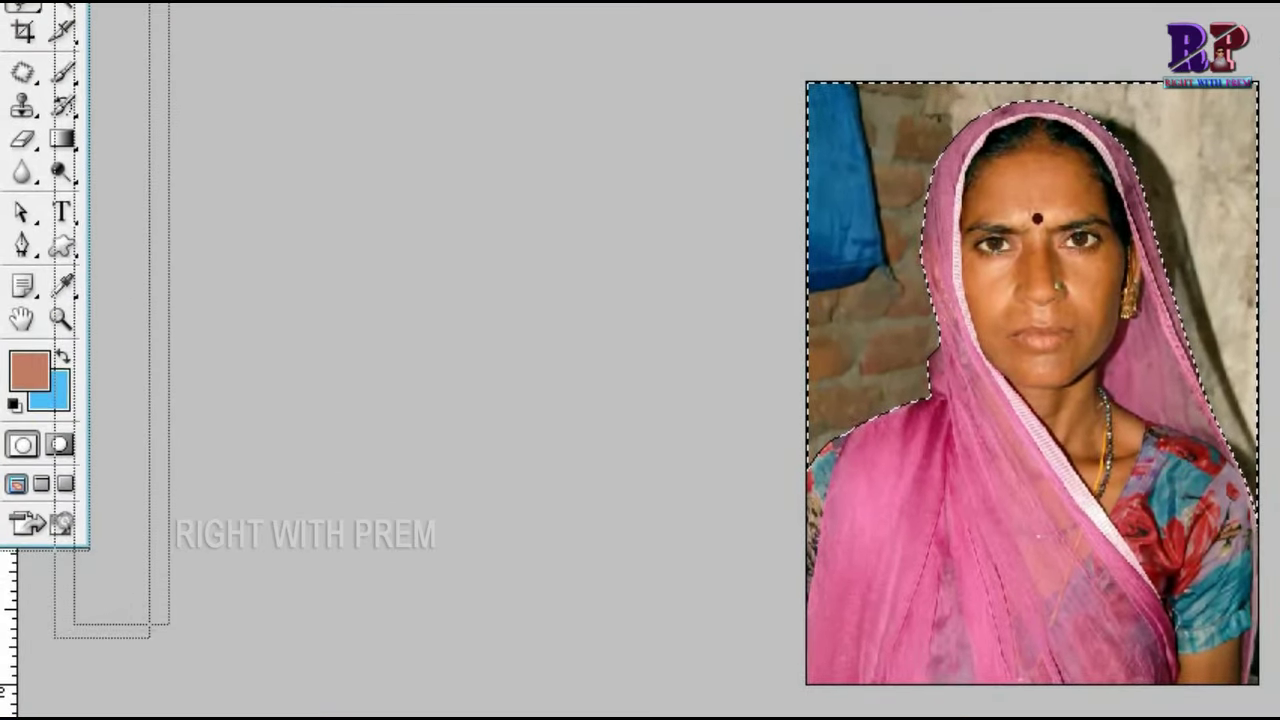
Step: Move the tool panel off the edge and set the background colour to light sky blue 88D2FD
drag(20, 3, 95, 40)
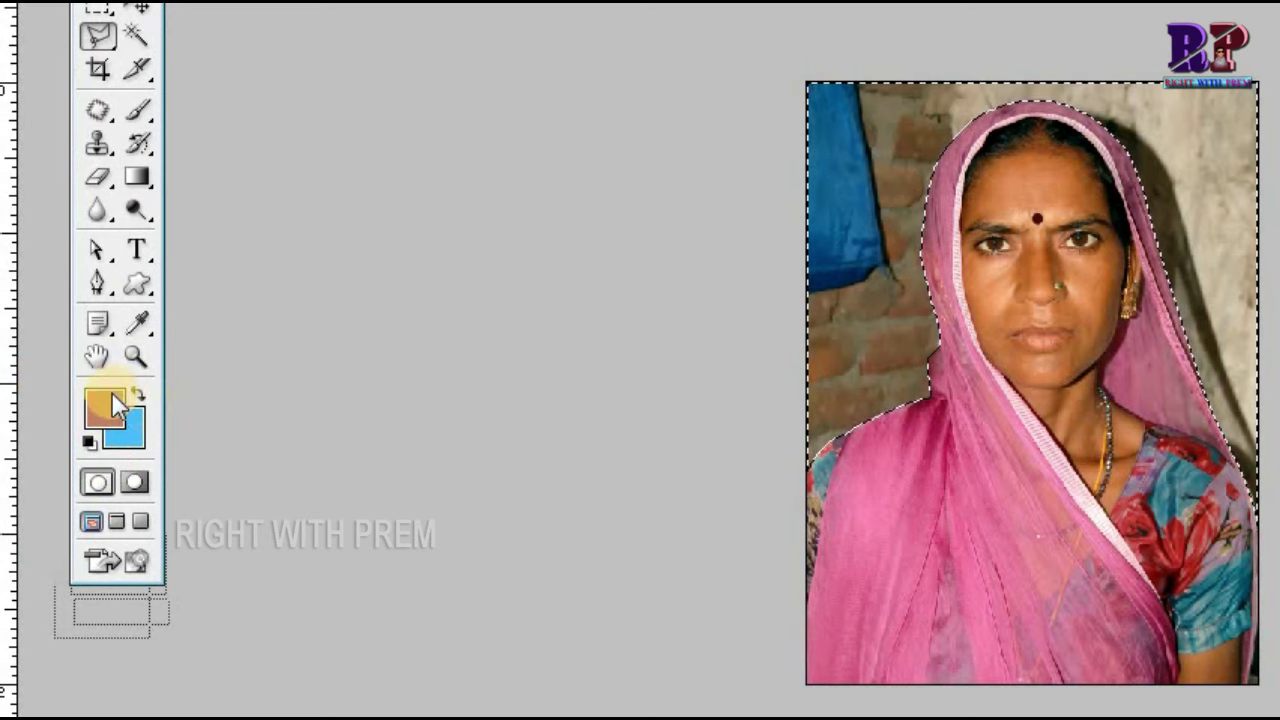
click(112, 425)
click(137, 450)
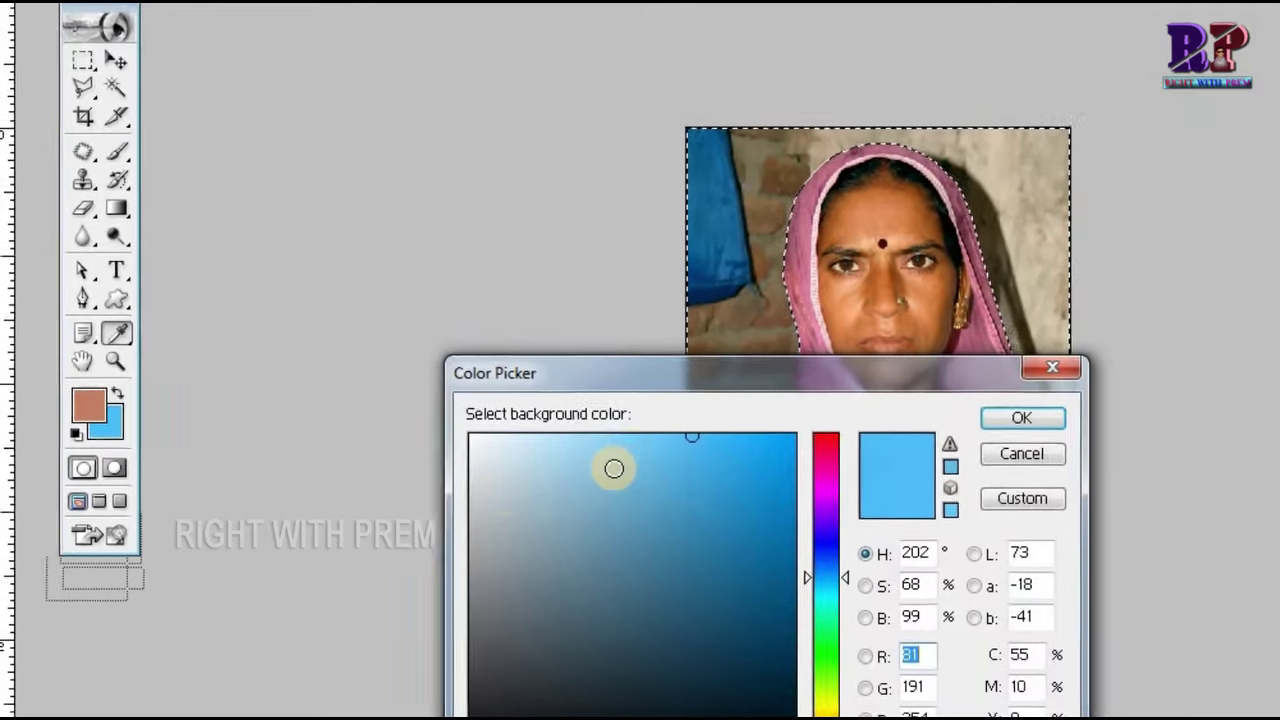
click(618, 435)
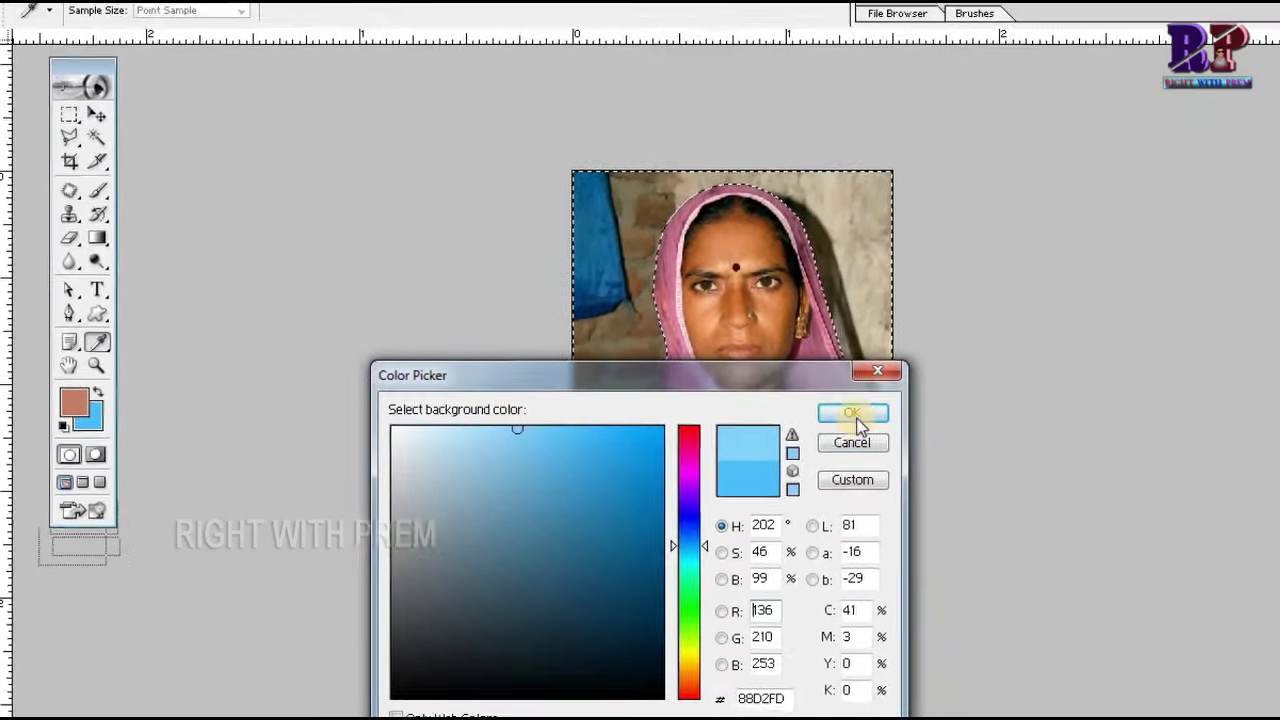
click(852, 414)
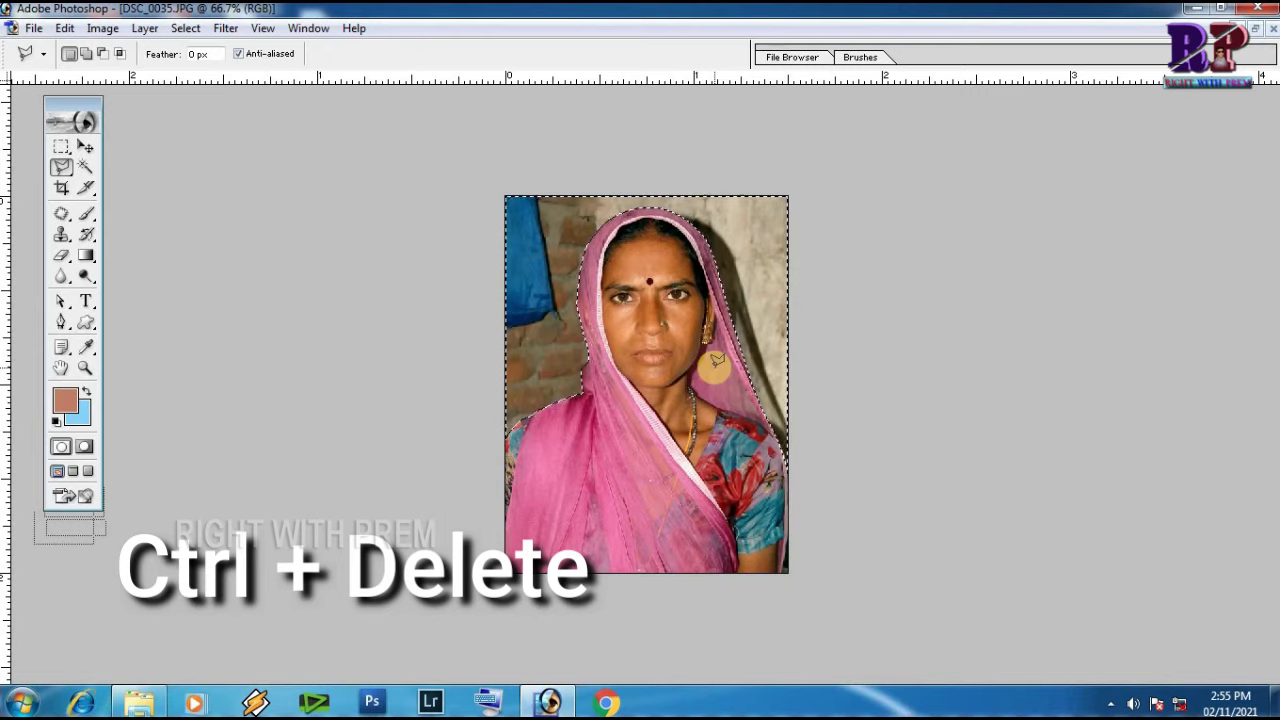
Step: Fill the selected backdrop with light blue, deselect to check, then restore the selection
key(ctrl+Delete)
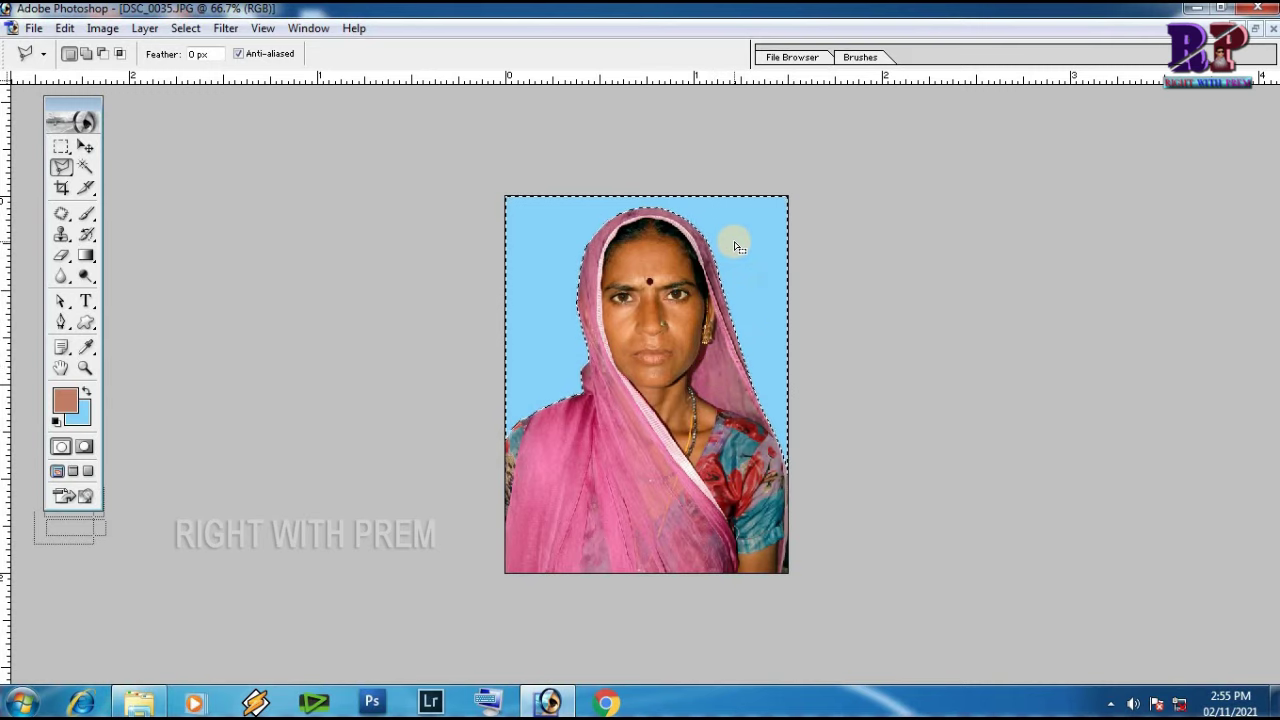
key(ctrl+d)
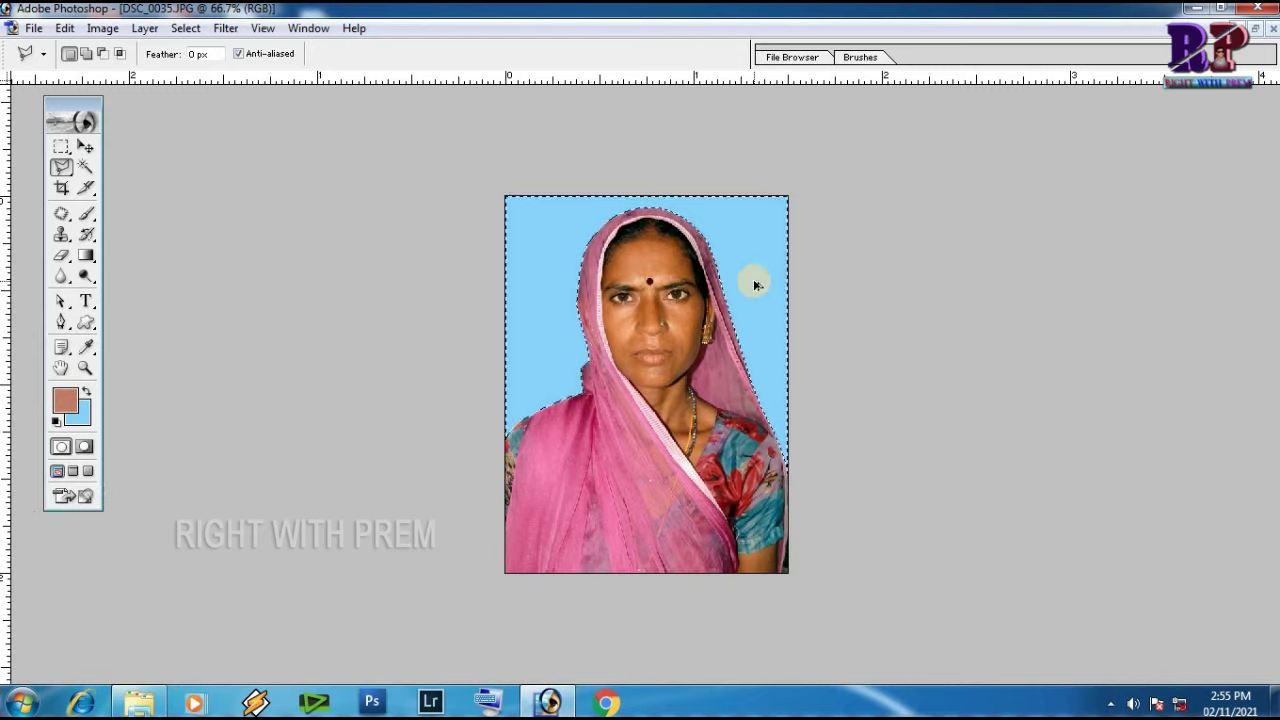
key(ctrl+shift+d)
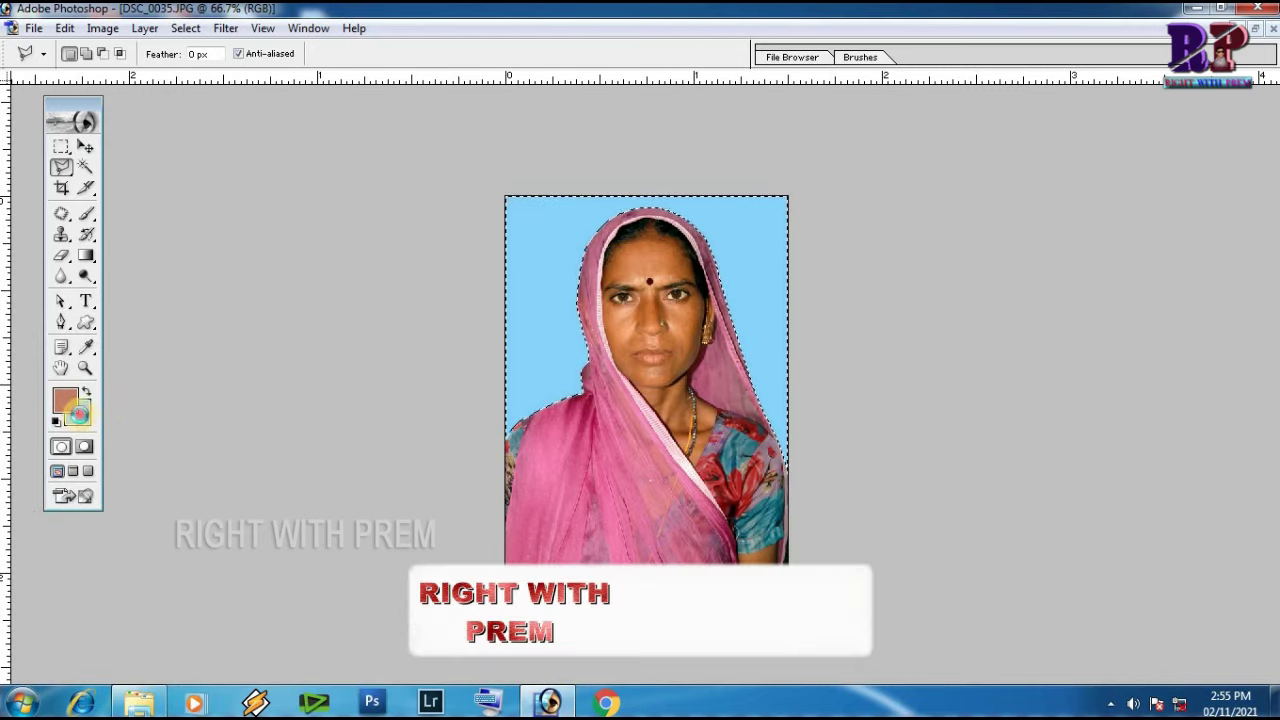
Step: Refill the backdrop with deeper sky blue 42B7FB and deselect
click(78, 413)
click(522, 427)
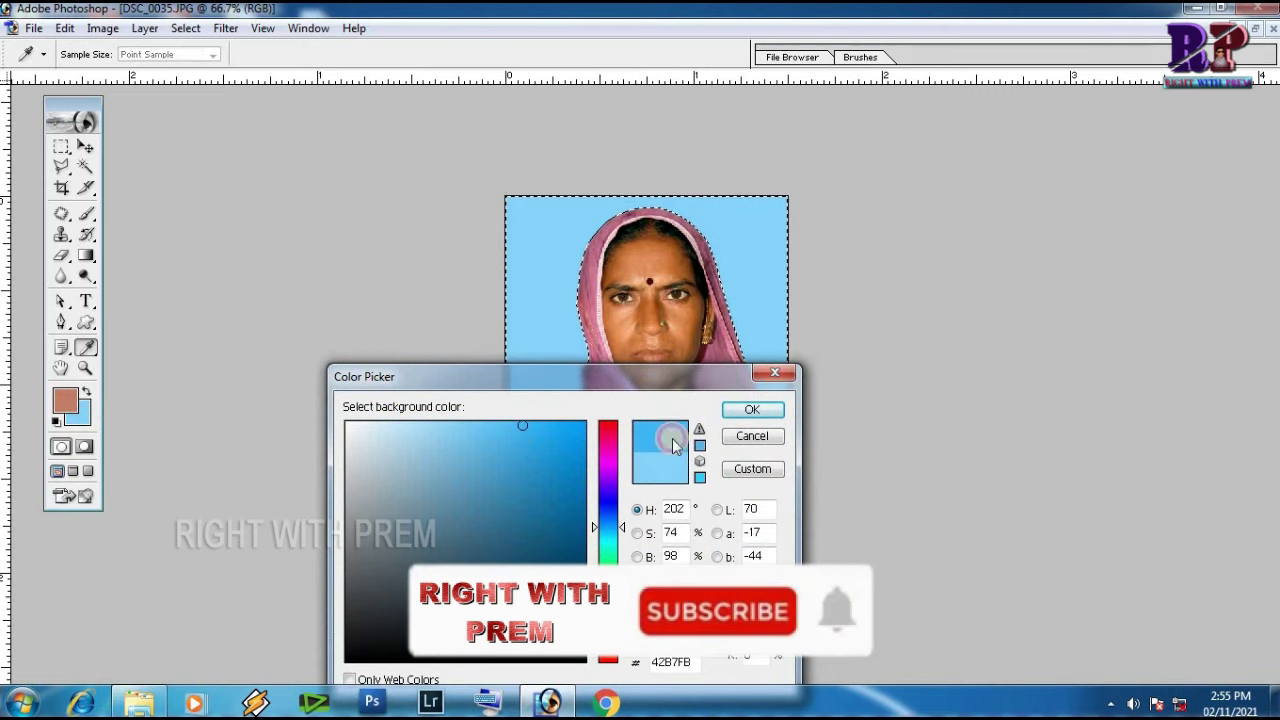
click(752, 409)
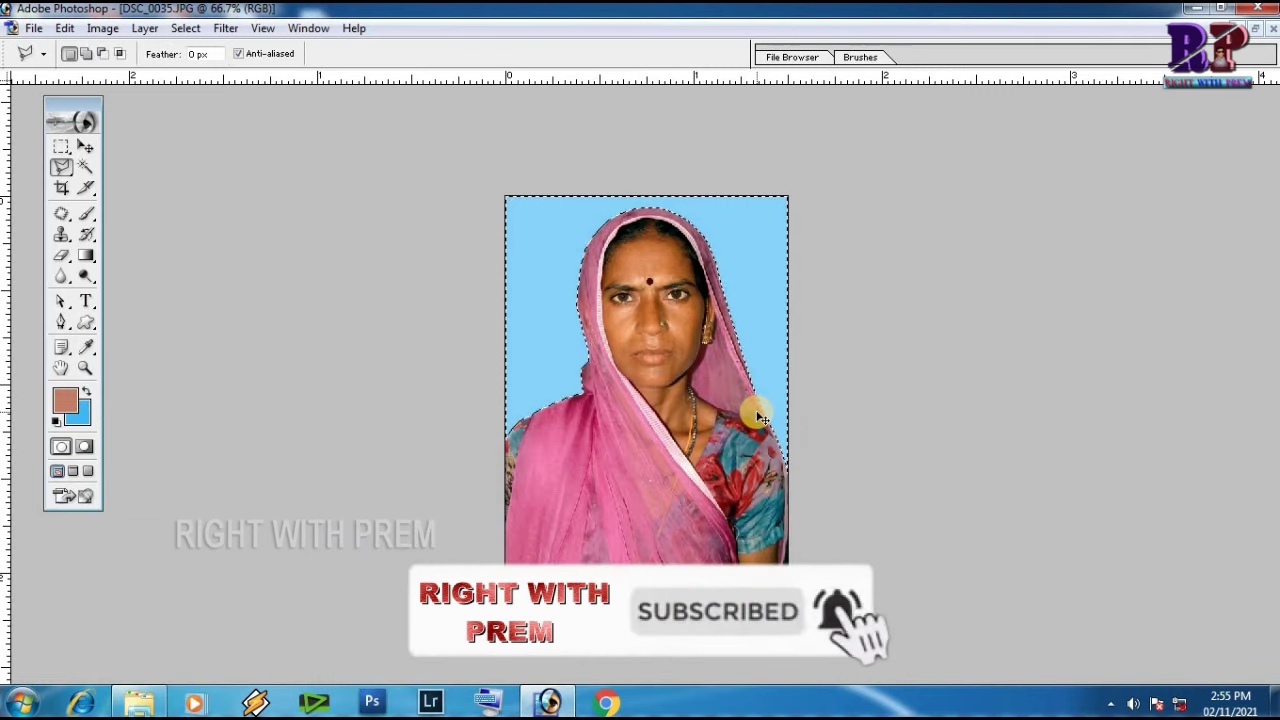
key(Delete)
key(ctrl+d)
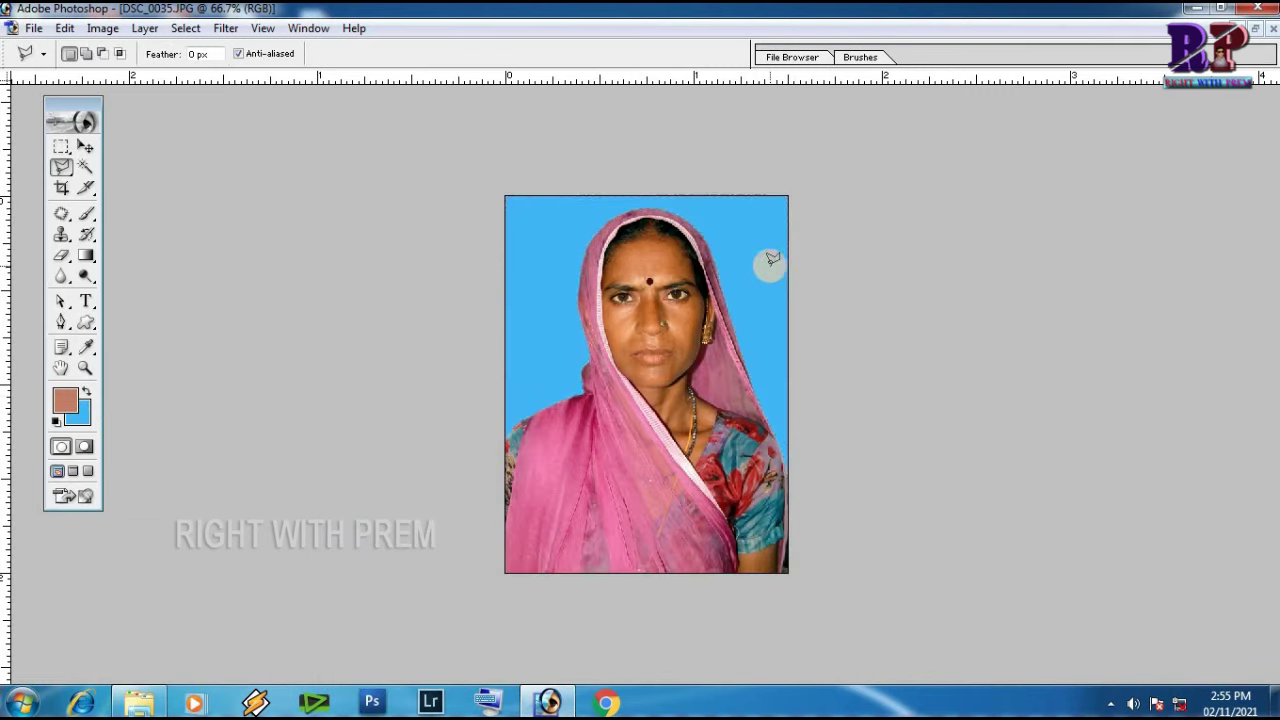
drag(560, 198, 707, 284)
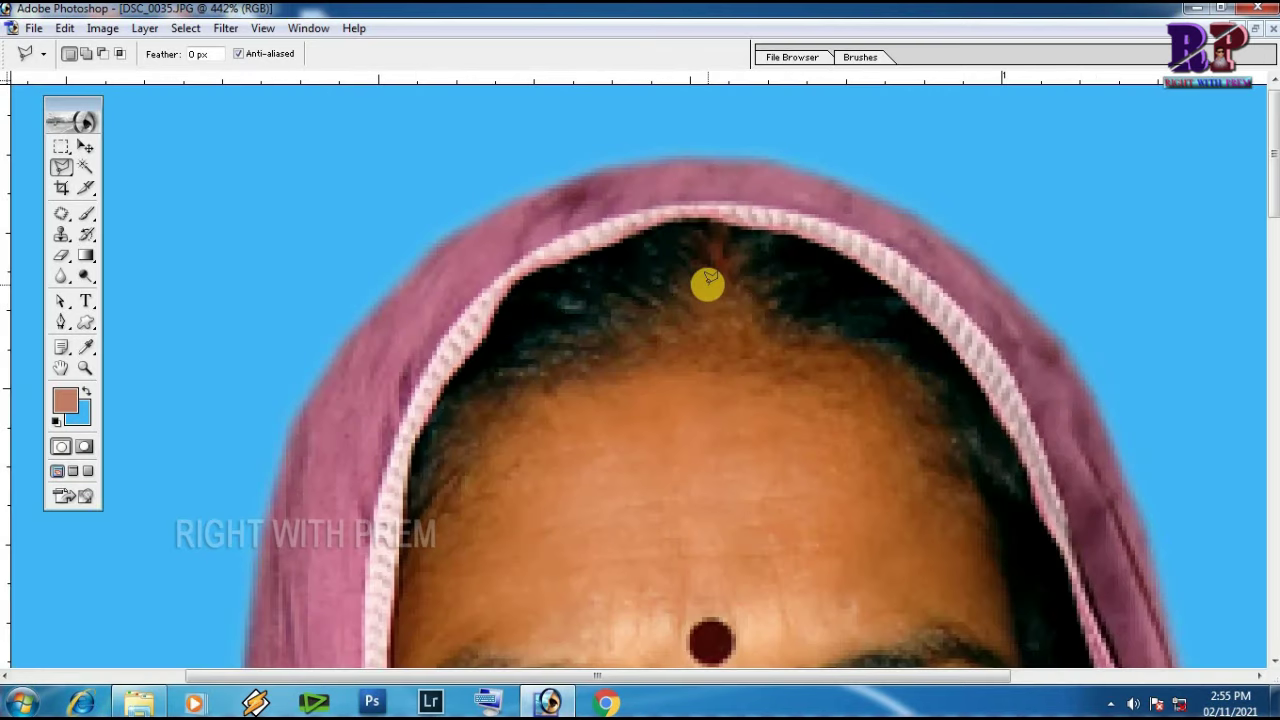
key(ctrl+alt+0)
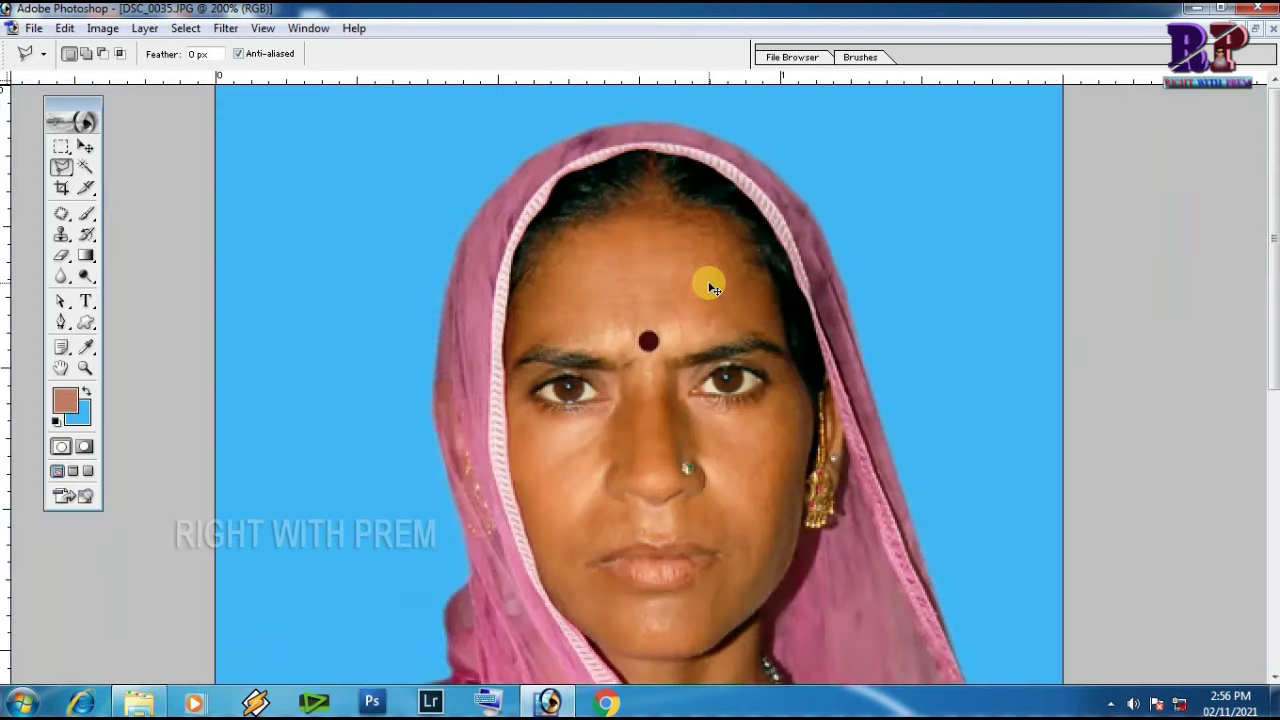